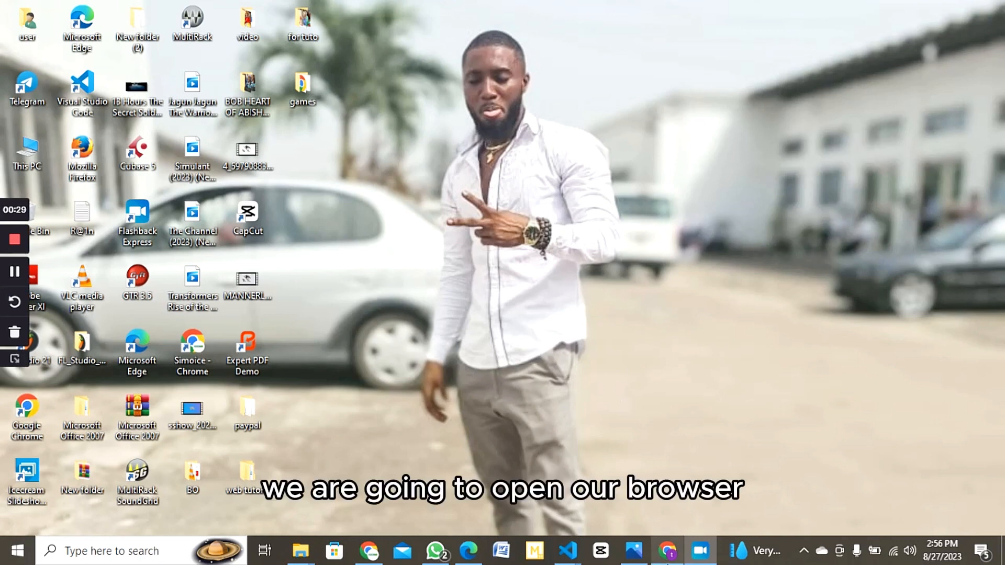
- Search the web for httrack download in a new browser tab and open the Download HTTrack Website Copier 3.49-2 result
{"action": "left_click", "coordinate": [668, 562]}
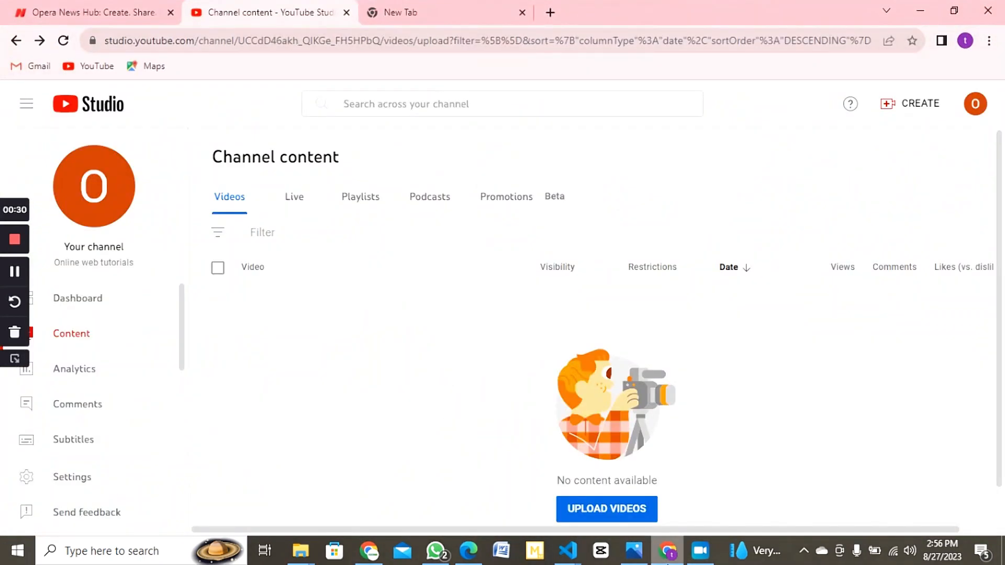
{"action": "left_click", "coordinate": [550, 12]}
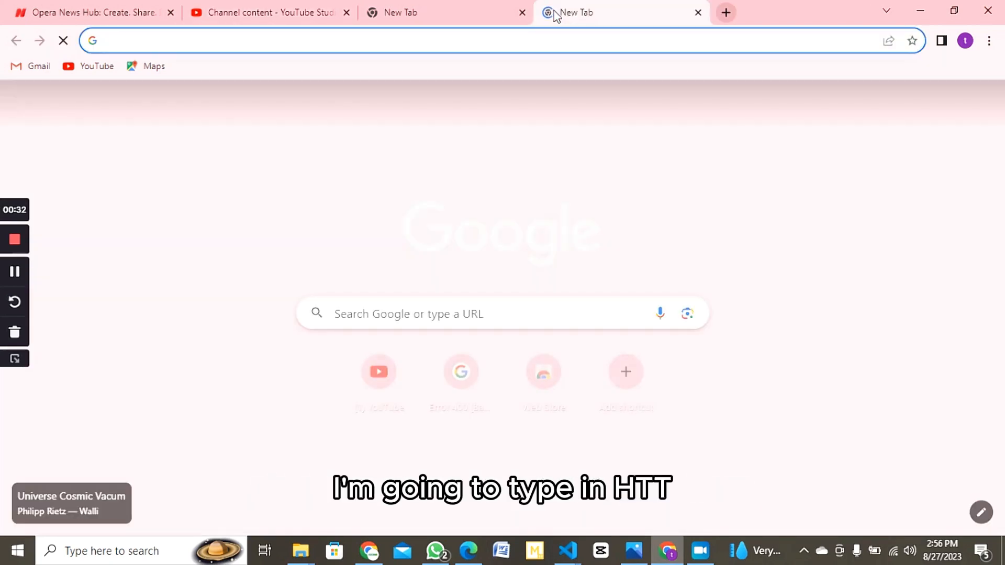
{"action": "left_click", "coordinate": [534, 40]}
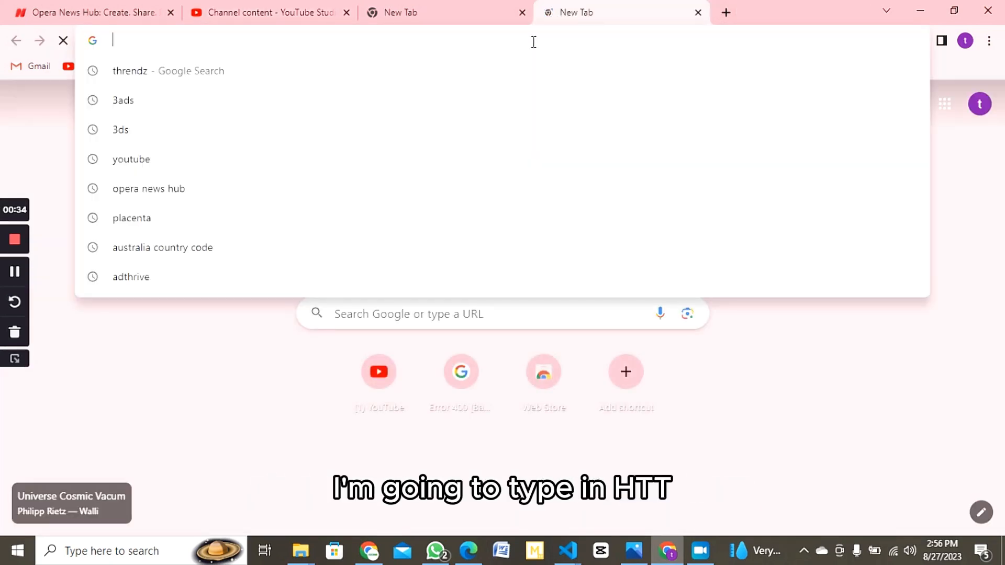
{"action": "type", "text": "HTT"}
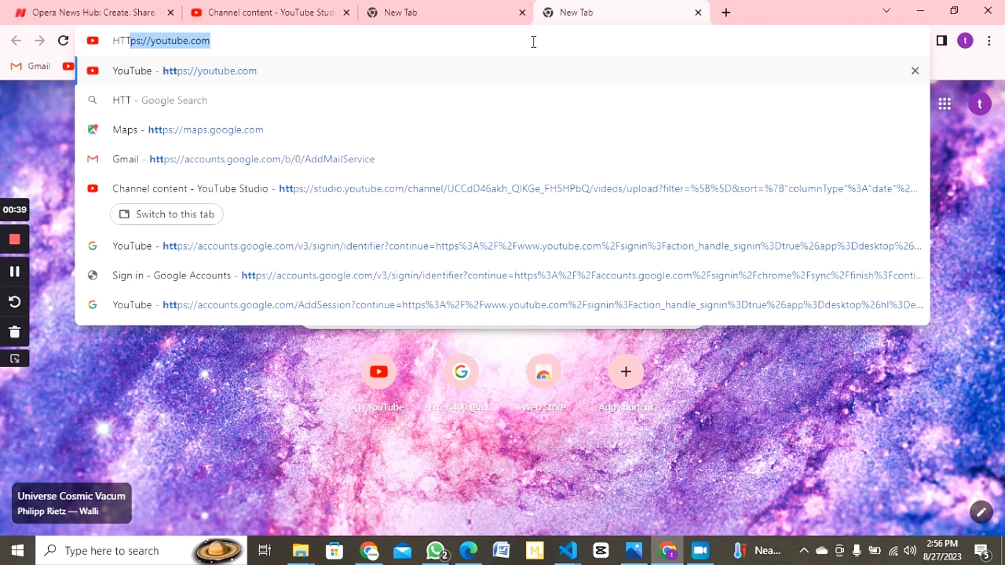
{"action": "type", "text": "T"}
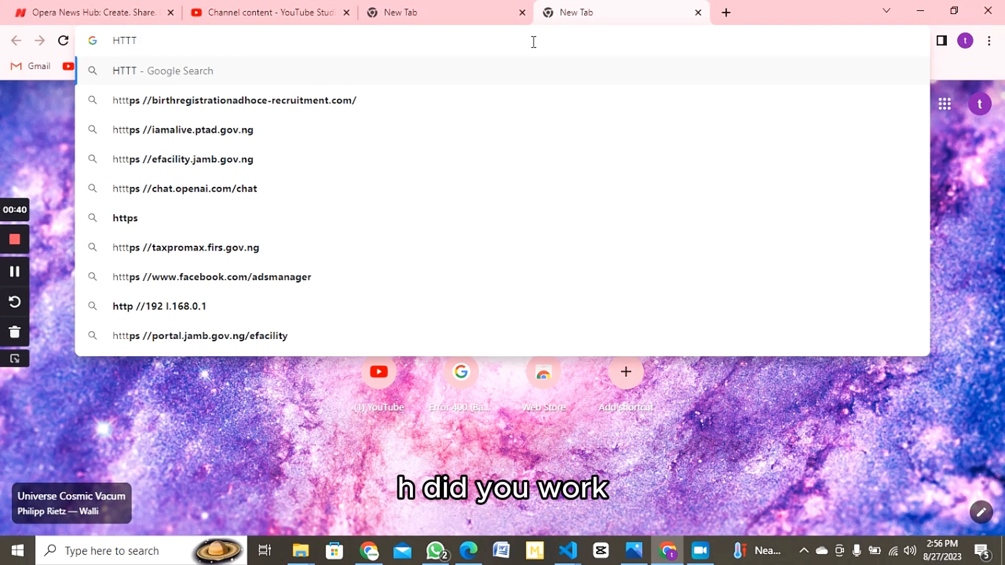
{"action": "key", "text": "BackSpace"}
{"action": "type", "text": "R"}
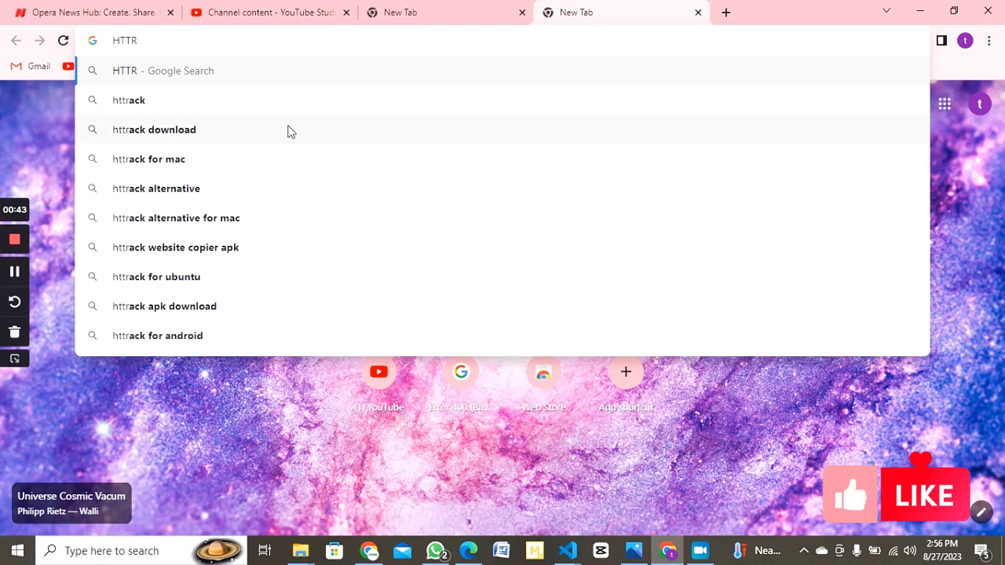
{"action": "left_click", "coordinate": [236, 128]}
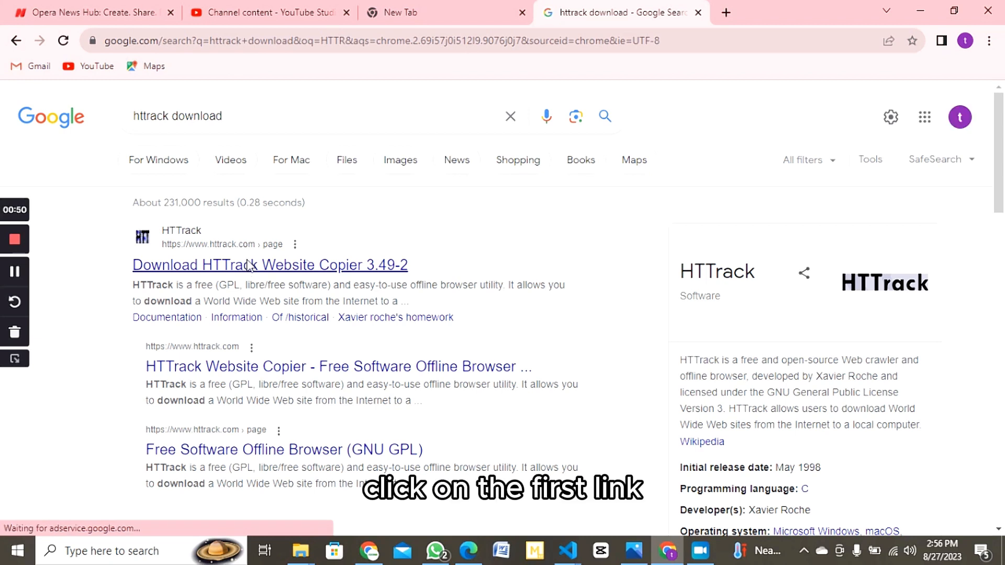
{"action": "left_click", "coordinate": [249, 266]}
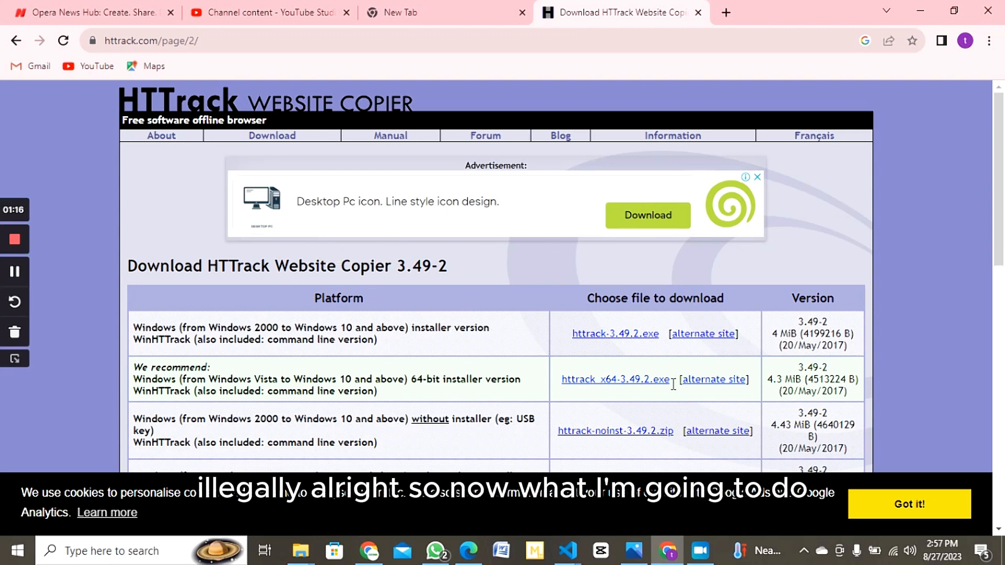
- Look through the available packages and download httrack-3.49.2.exe, the installer version for Windows 2000 to Windows 10 and above
{"action": "scroll", "coordinate": [674, 385], "scroll_direction": "down", "scroll_amount": 1}
{"action": "scroll", "coordinate": [673, 385], "scroll_direction": "down", "scroll_amount": 2}
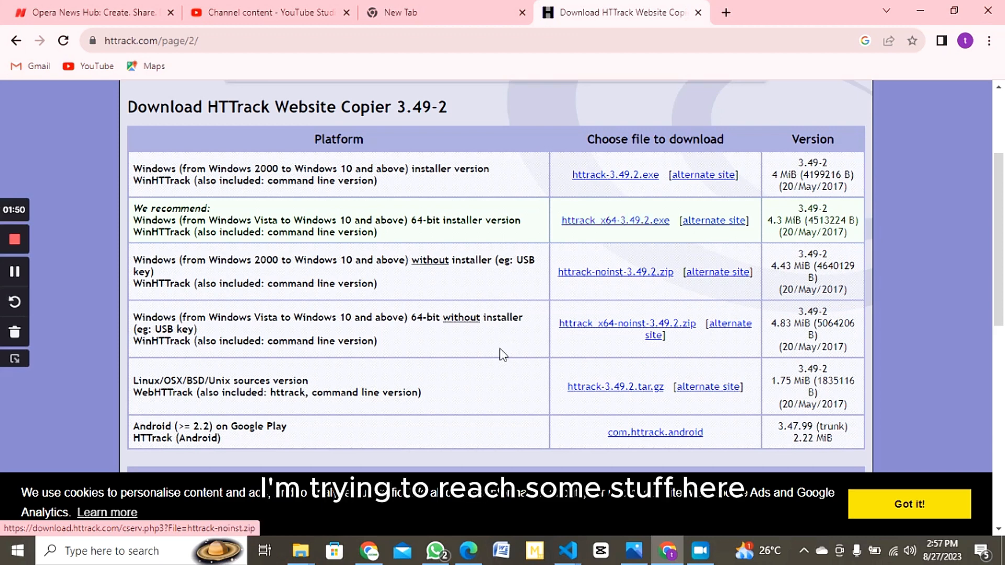
{"action": "scroll", "coordinate": [504, 351], "scroll_direction": "down", "scroll_amount": 1}
{"action": "scroll", "coordinate": [503, 349], "scroll_direction": "down", "scroll_amount": 8}
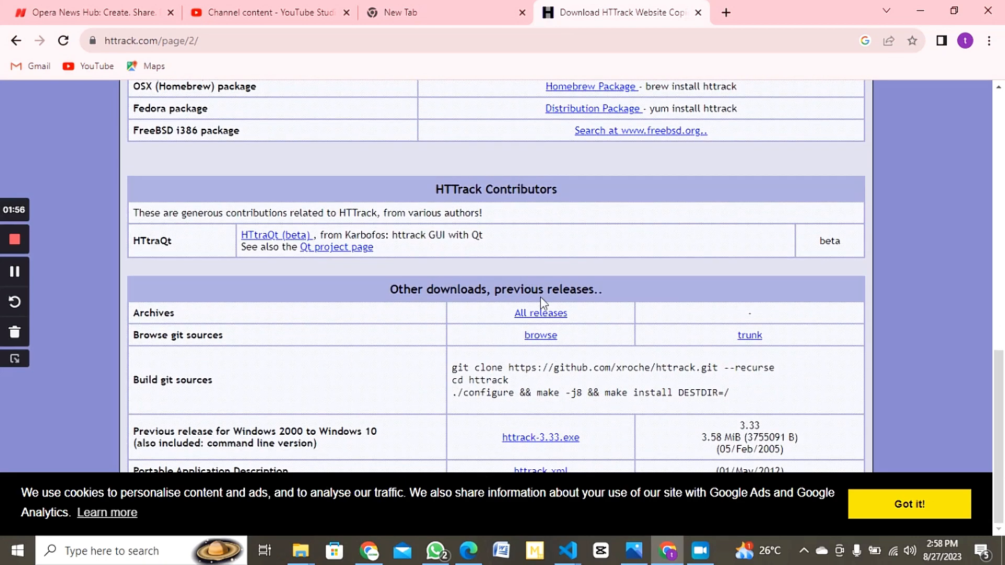
{"action": "scroll", "coordinate": [540, 297], "scroll_direction": "up", "scroll_amount": 4}
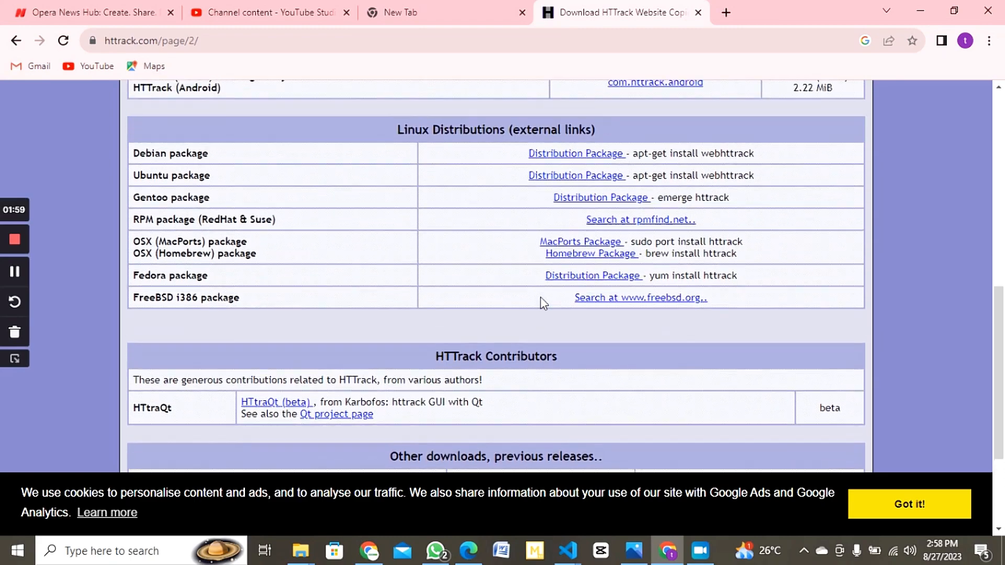
{"action": "scroll", "coordinate": [542, 302], "scroll_direction": "up", "scroll_amount": 4}
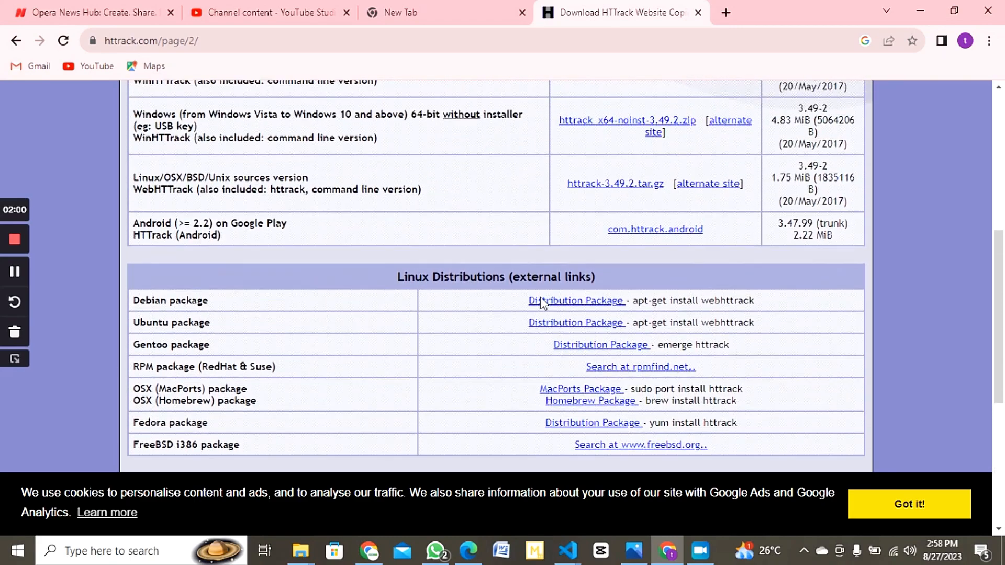
{"action": "scroll", "coordinate": [540, 296], "scroll_direction": "up", "scroll_amount": 1}
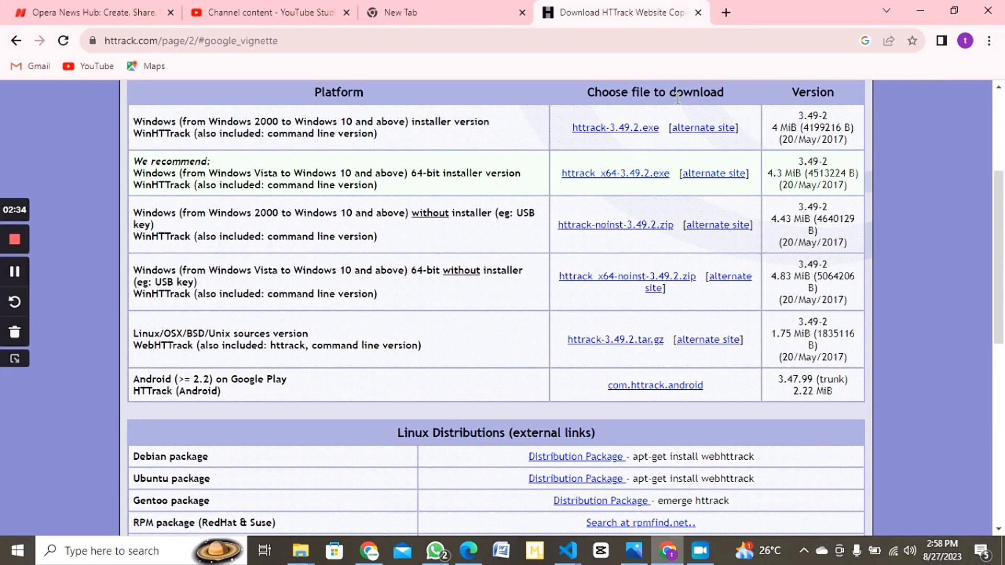
{"action": "left_click", "coordinate": [691, 129]}
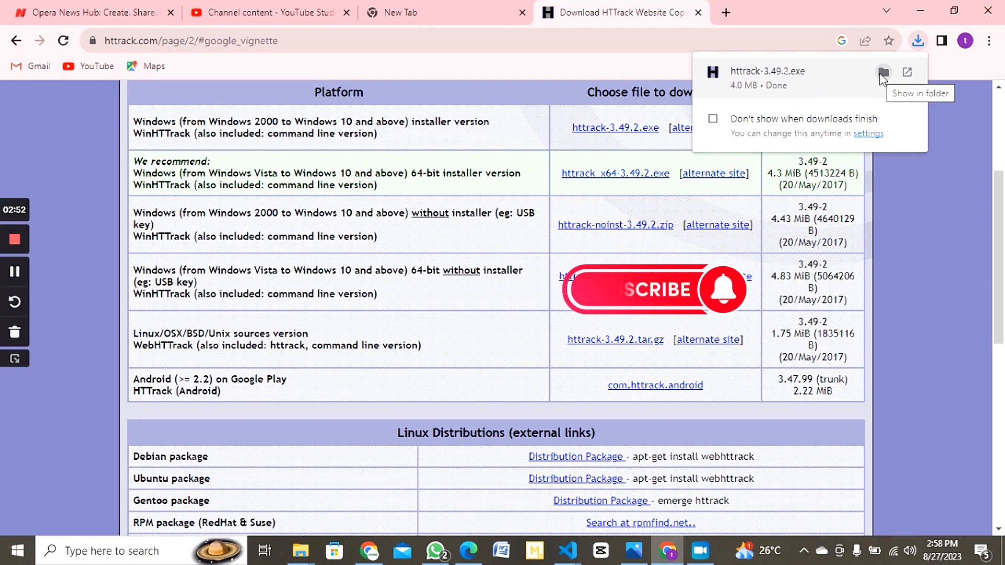
- Show the downloaded httrack-3.49.2 file in its folder and run it as administrator
{"action": "left_click", "coordinate": [880, 73]}
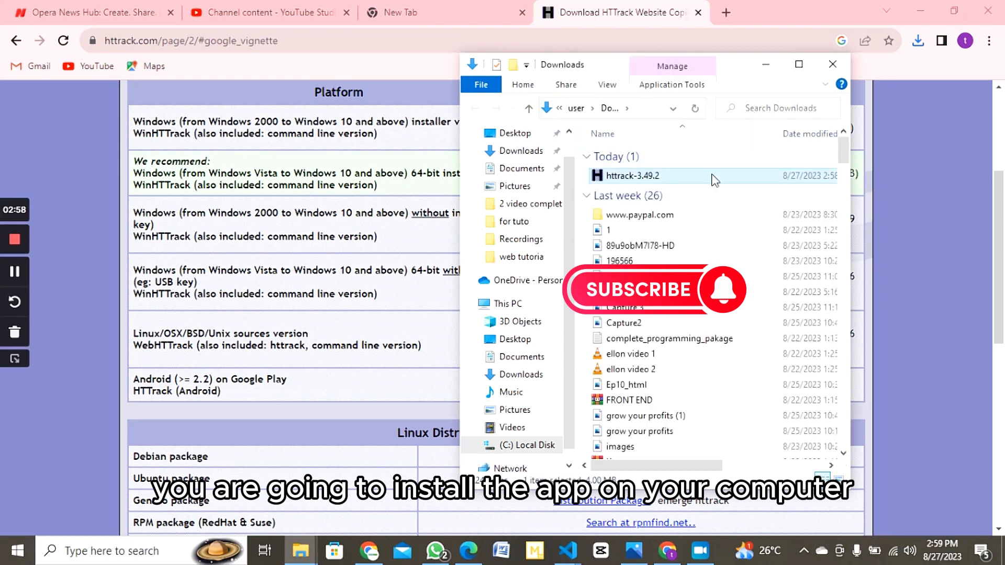
{"action": "left_click", "coordinate": [795, 66]}
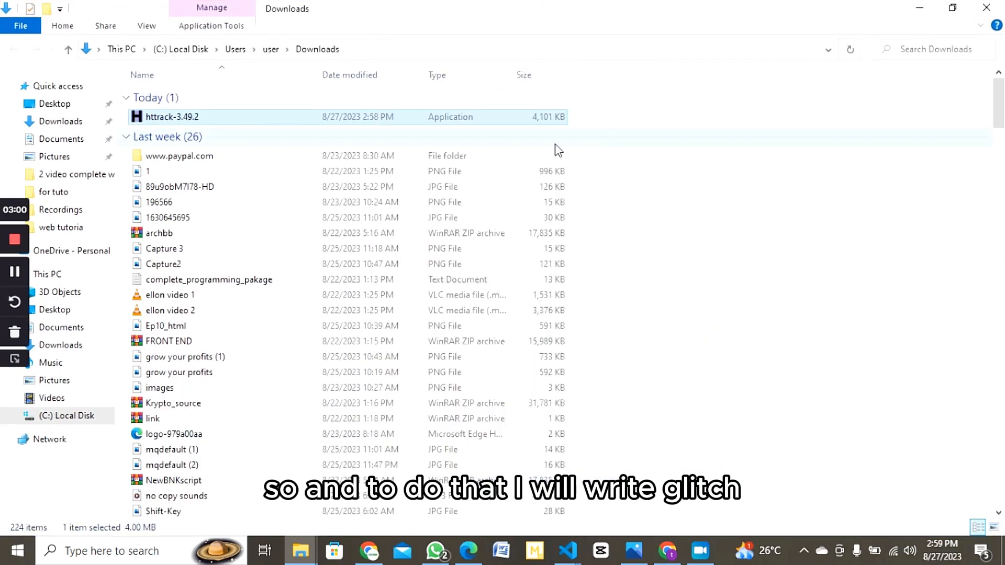
{"action": "double_click", "coordinate": [393, 116]}
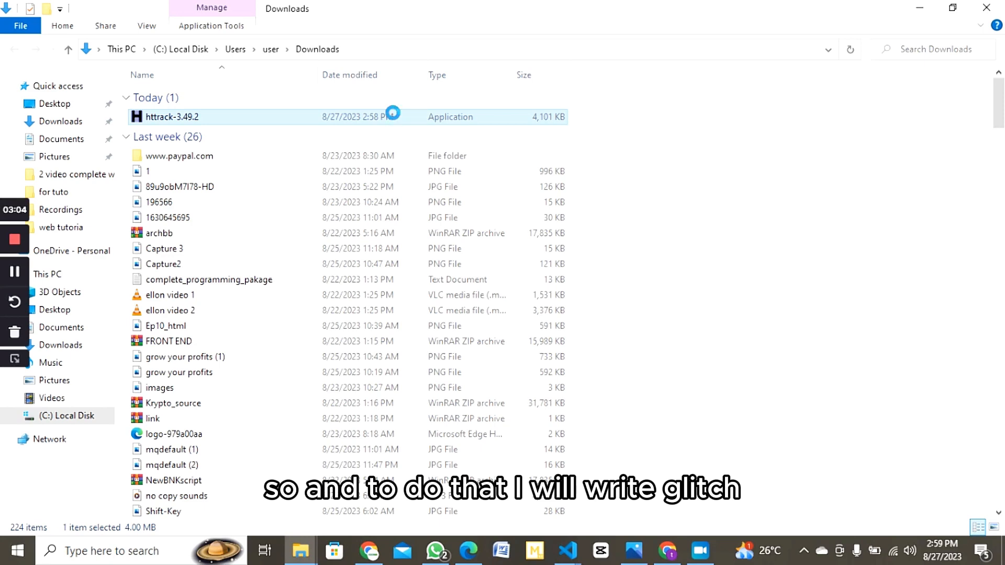
{"action": "right_click", "coordinate": [393, 113]}
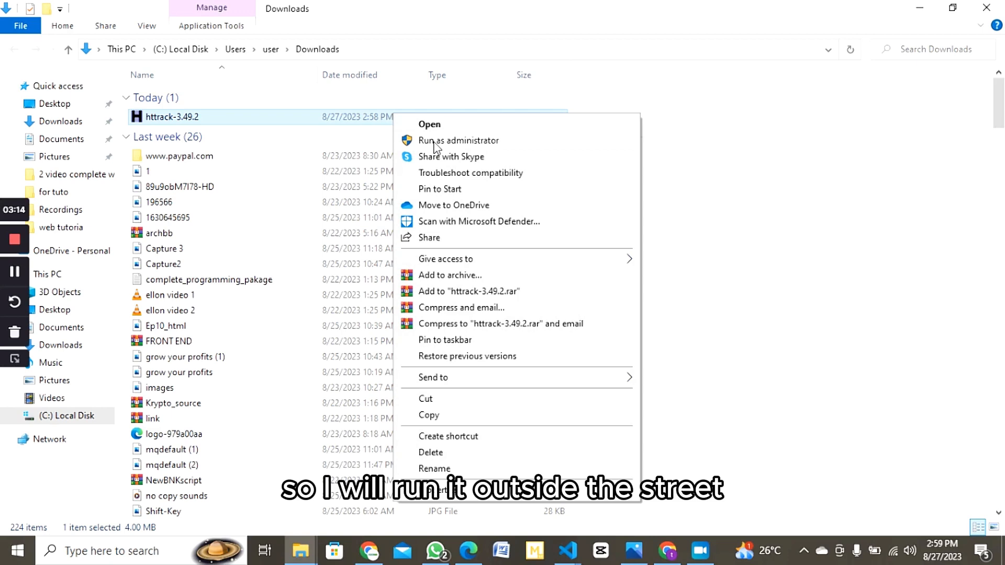
{"action": "left_click", "coordinate": [437, 142]}
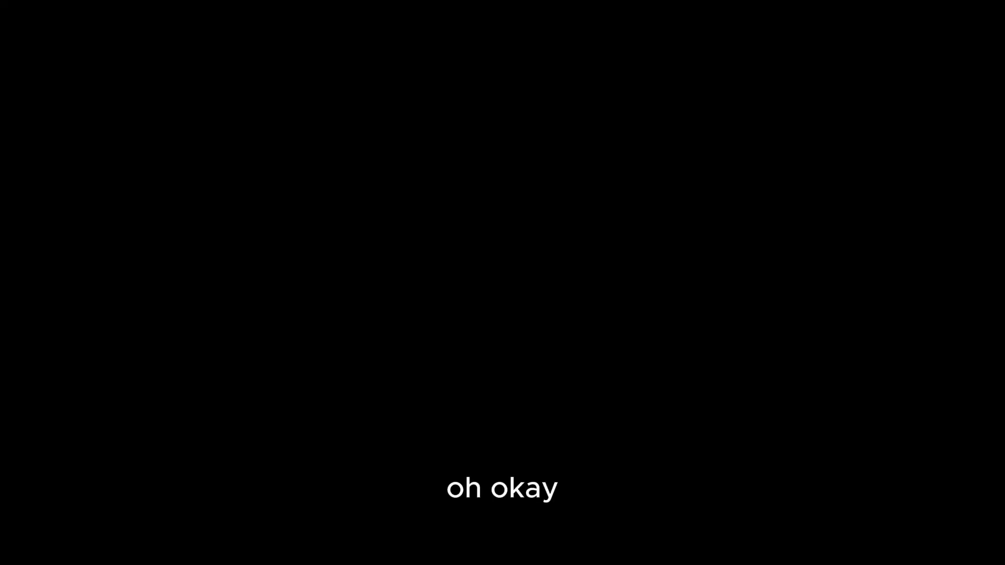
{"action": "left_click", "coordinate": [461, 375]}
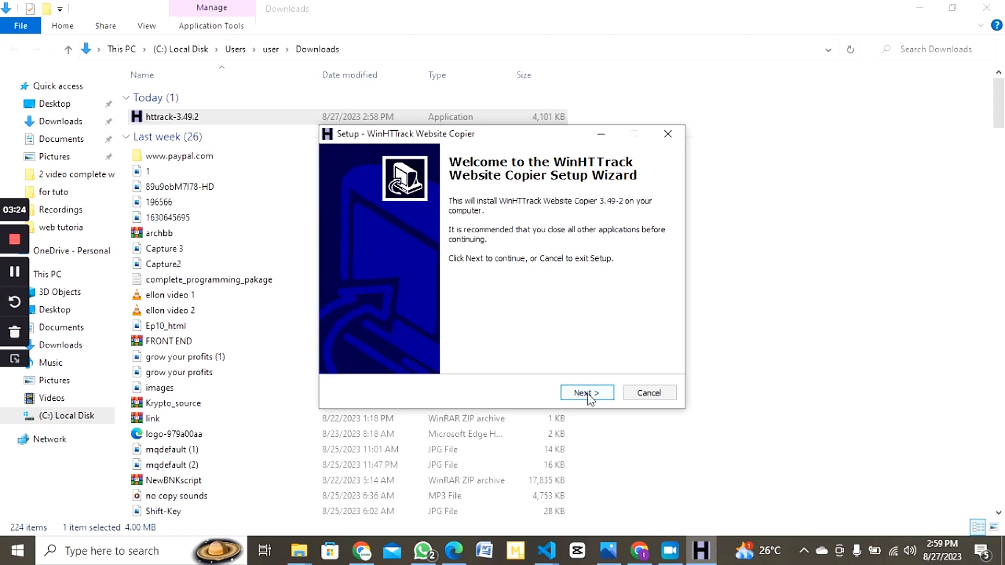
- Accept the license agreement in the setup wizard and keep the default install location and the WinHTTrack Start Menu folder
{"action": "left_click", "coordinate": [588, 396]}
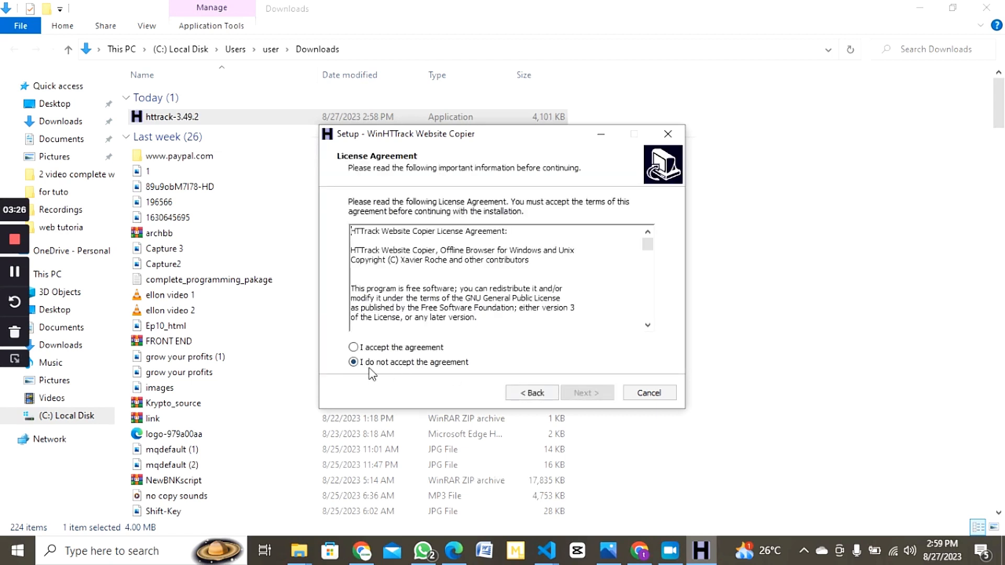
{"action": "left_click", "coordinate": [353, 348]}
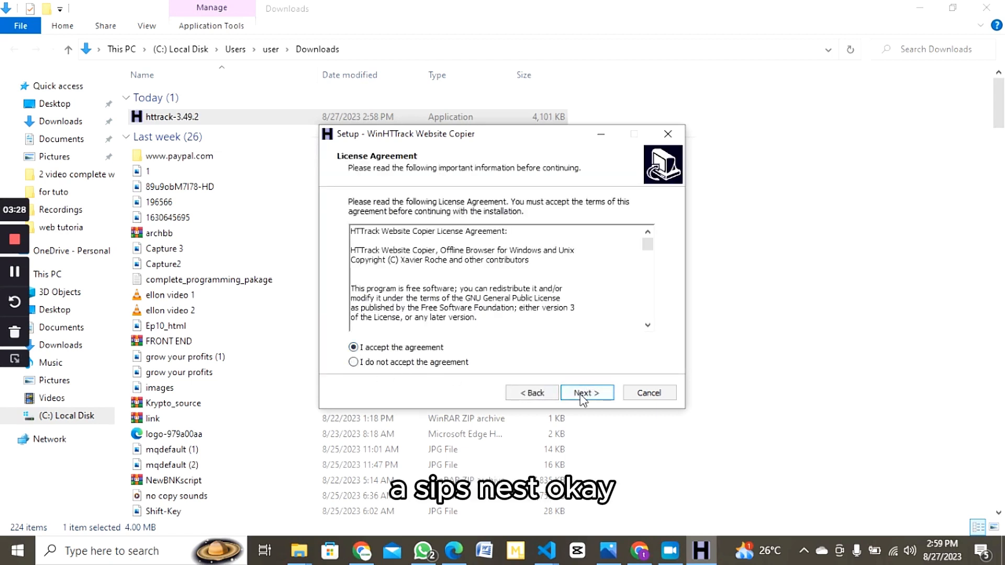
{"action": "left_click", "coordinate": [583, 394]}
{"action": "left_click", "coordinate": [583, 393]}
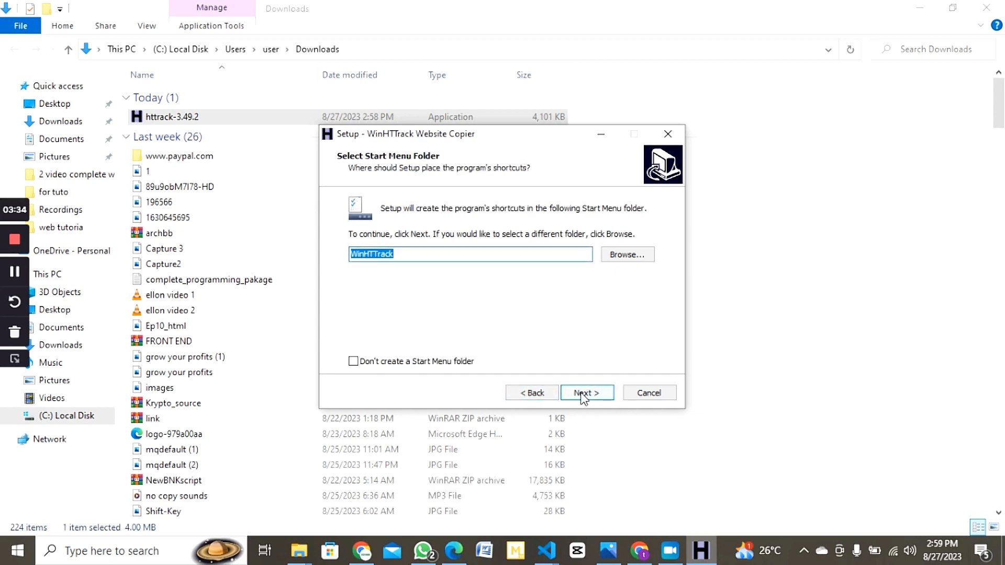
{"action": "left_click", "coordinate": [592, 400]}
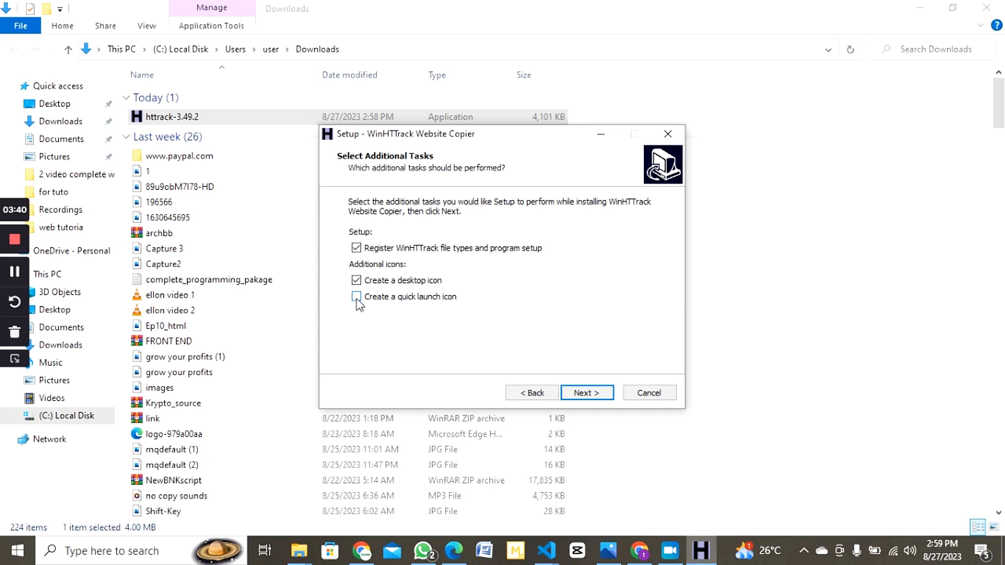
- Install WinHTTrack with file type registration and a desktop icon but no quick launch icon, and finish the setup
{"action": "left_click", "coordinate": [586, 394]}
{"action": "left_click", "coordinate": [585, 394]}
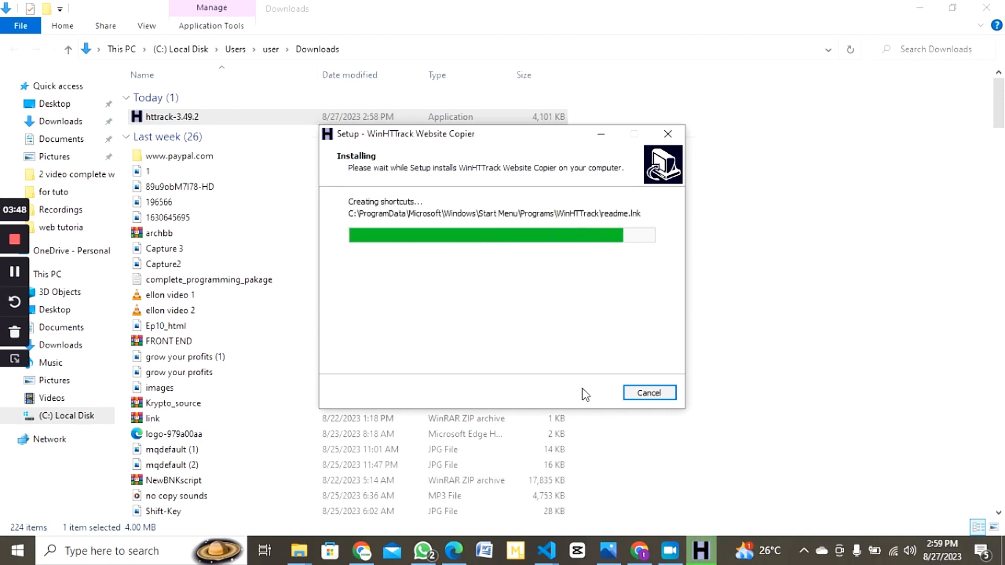
{"action": "left_click", "coordinate": [587, 393]}
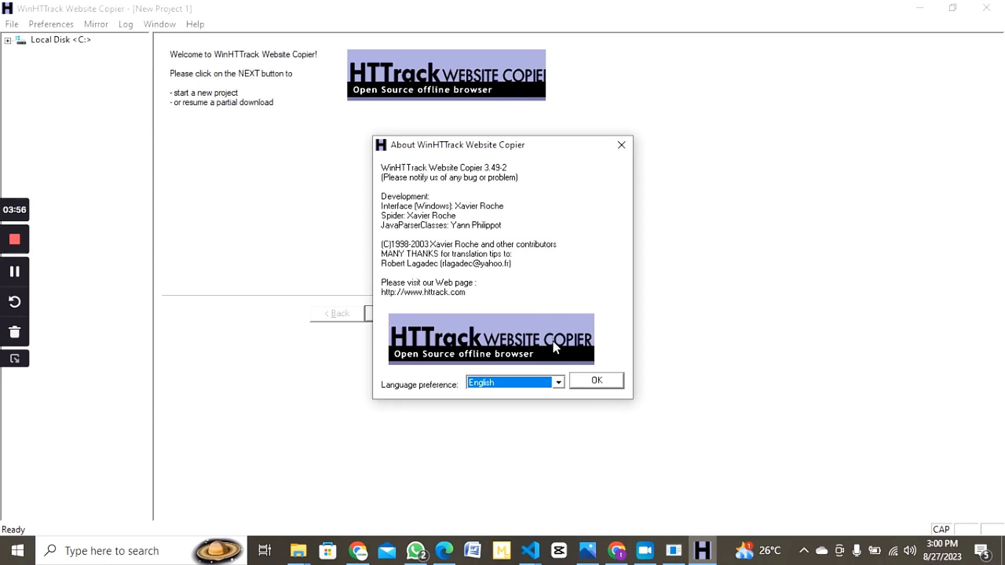
- Keep English as the language preference and start a new project named WEB COPY
{"action": "left_click", "coordinate": [597, 382]}
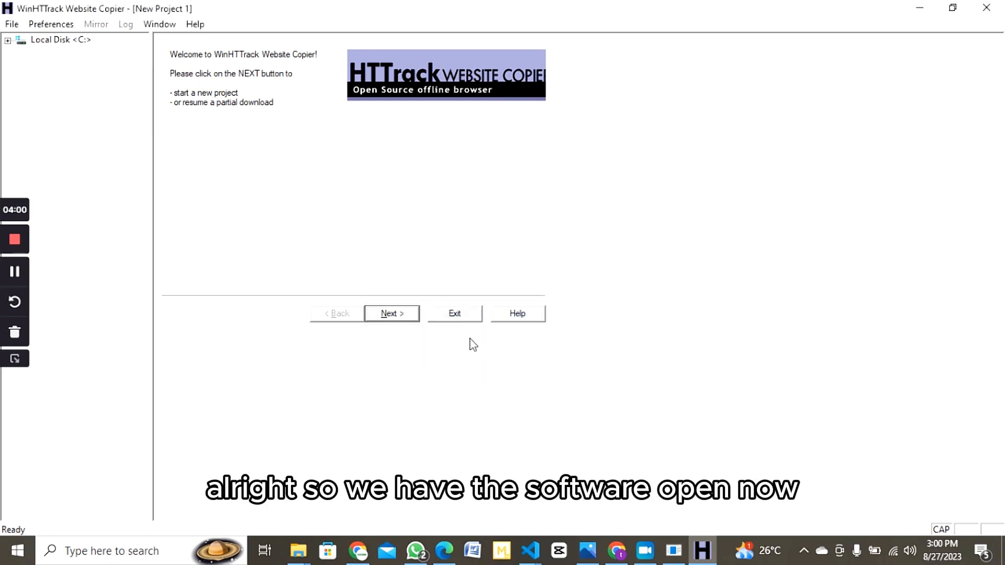
{"action": "left_click", "coordinate": [389, 314]}
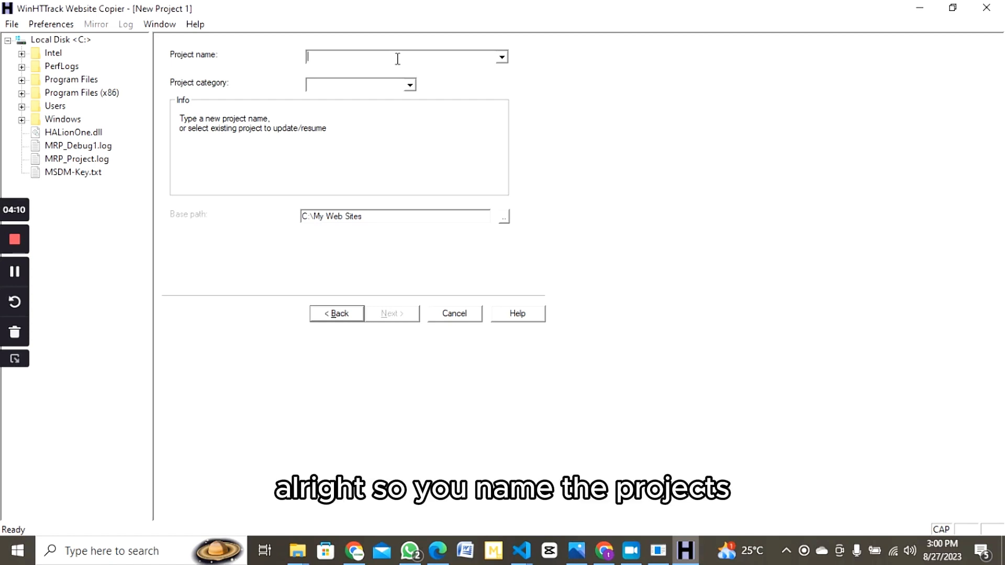
{"action": "left_click", "coordinate": [502, 59]}
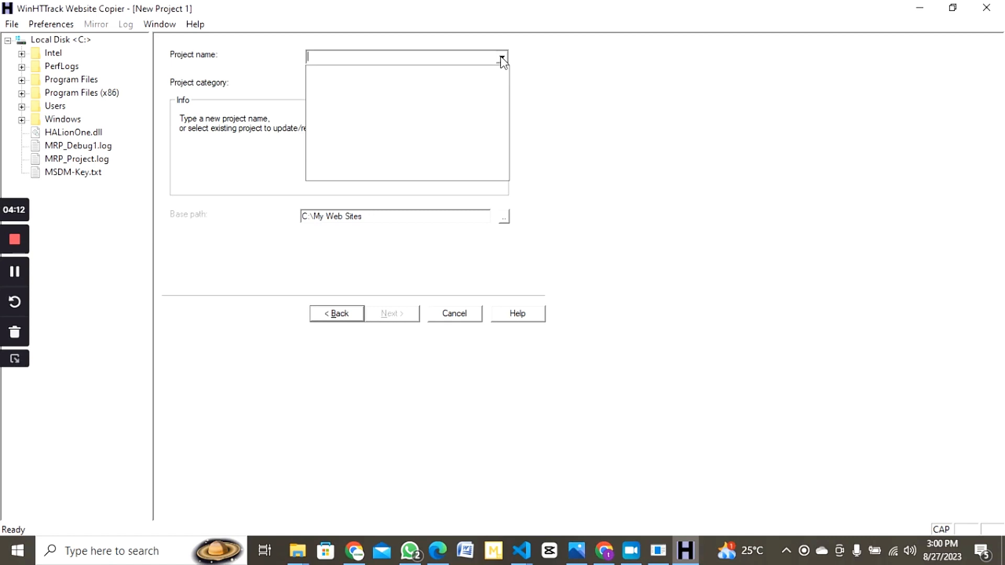
{"action": "left_click", "coordinate": [502, 59]}
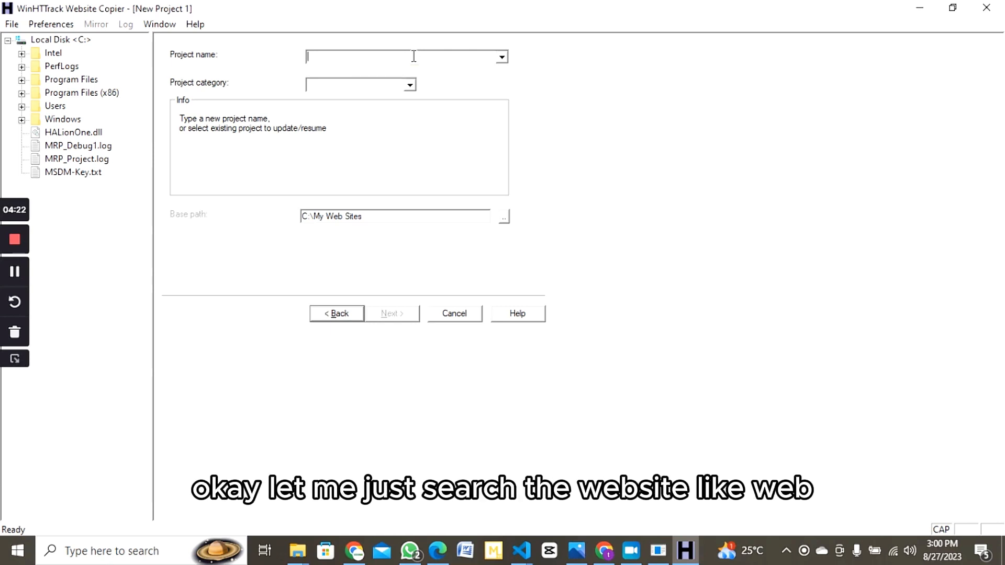
{"action": "type", "text": "WEB"}
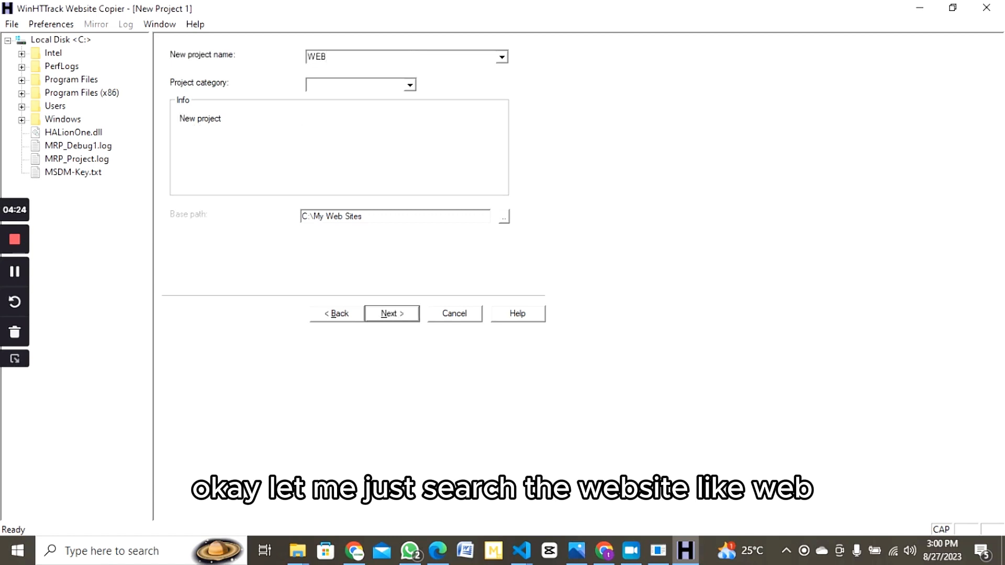
{"action": "type", "text": " COP"}
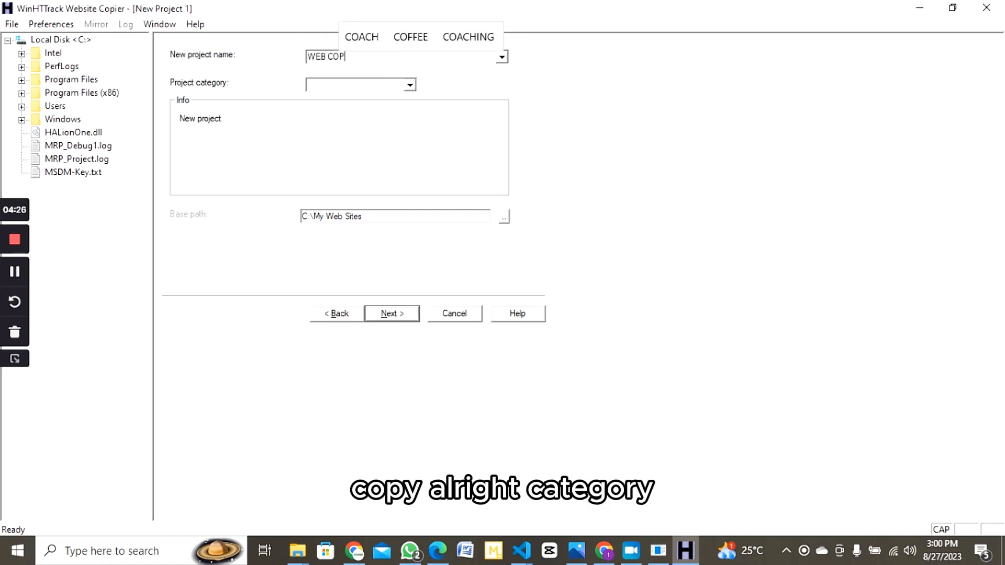
{"action": "type", "text": "Y"}
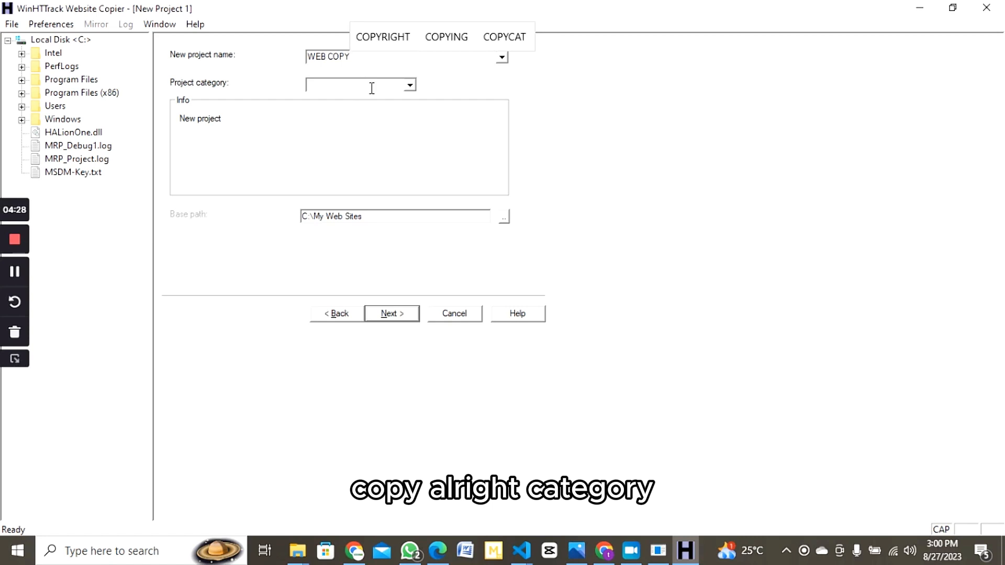
- Set the project category to BLOG
{"action": "left_click", "coordinate": [410, 85]}
{"action": "left_click", "coordinate": [412, 86]}
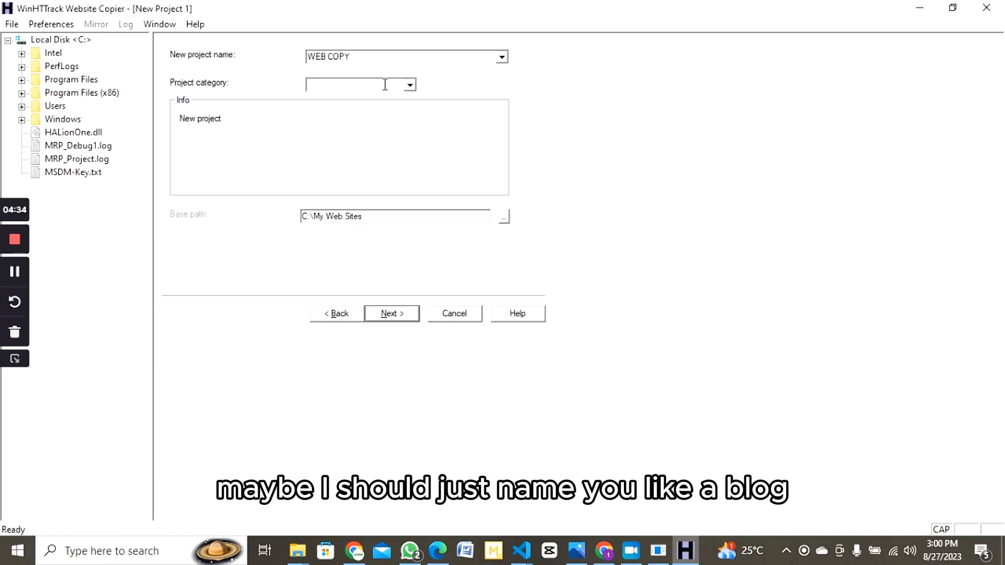
{"action": "type", "text": "BLOG"}
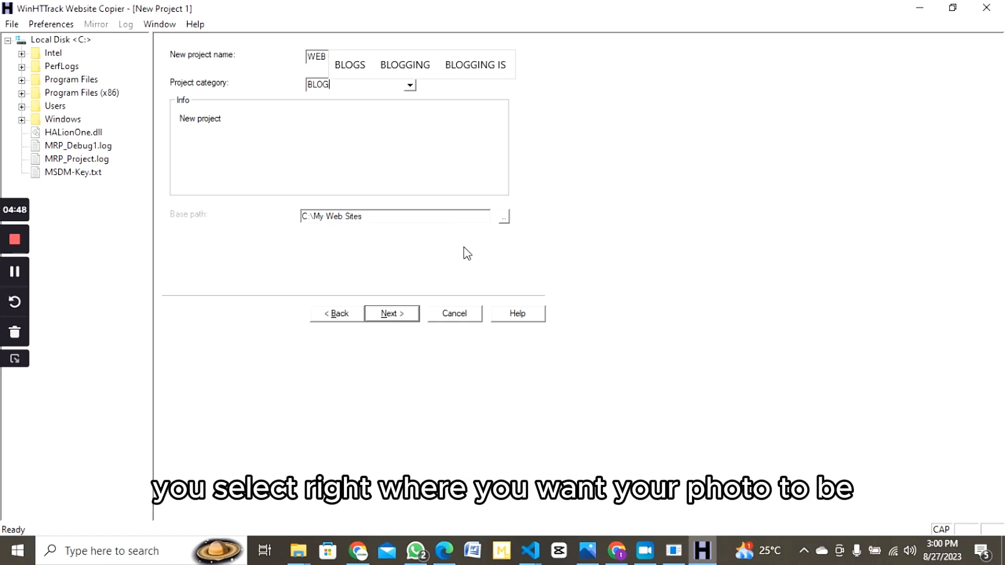
- Keep the default base path for the project and choose Download web site(s) as the mirroring action
{"action": "left_click", "coordinate": [401, 320]}
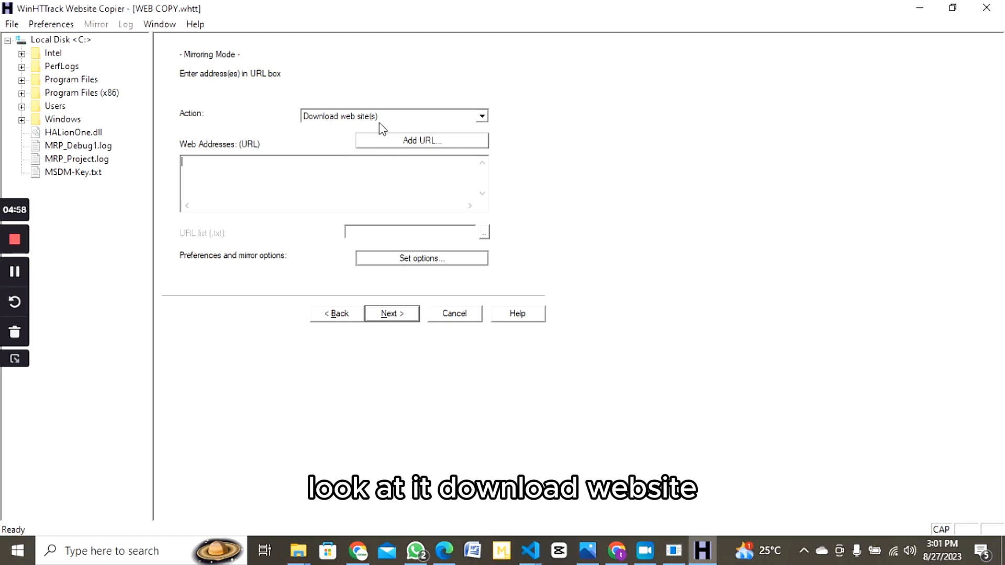
{"action": "left_click", "coordinate": [483, 113]}
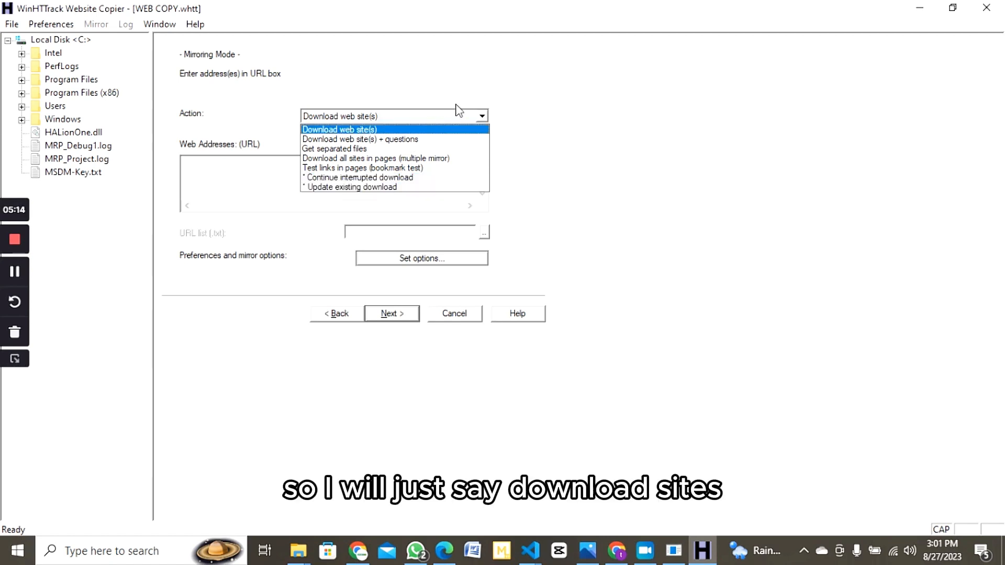
{"action": "left_click", "coordinate": [370, 119]}
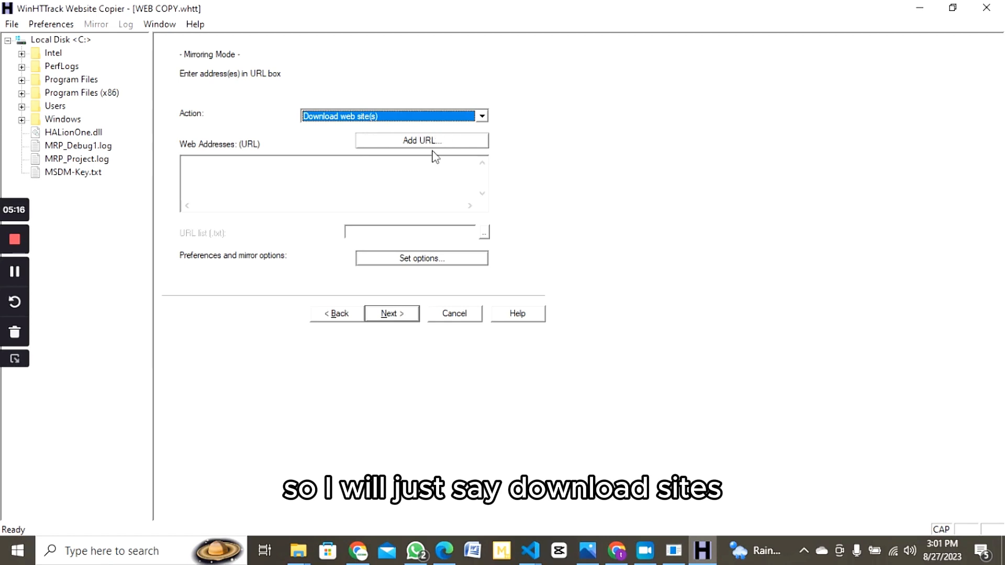
{"action": "left_click", "coordinate": [331, 191]}
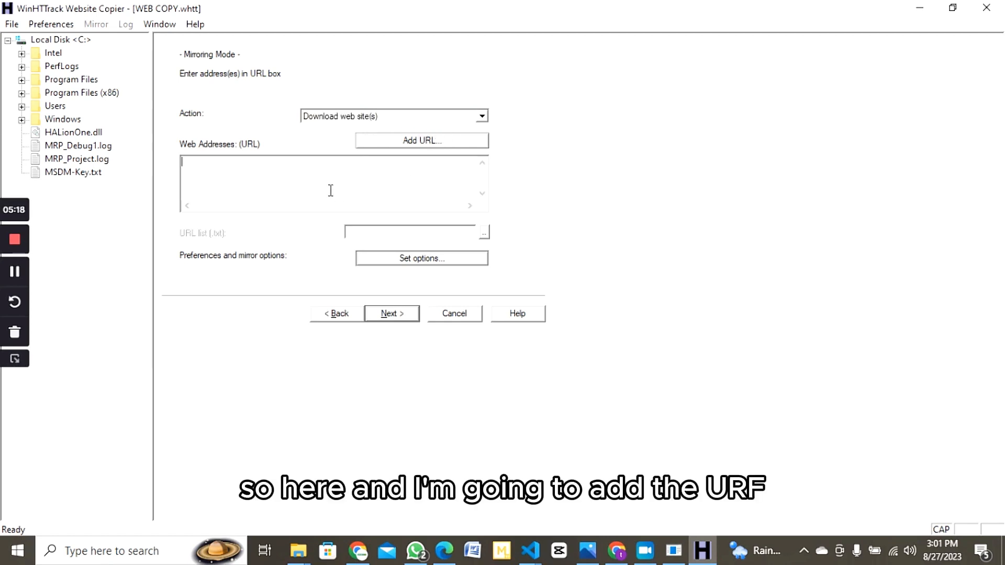
- Switch to Chrome, open the Naijaloaded home page in a new tab and copy its address
{"action": "left_click", "coordinate": [622, 561]}
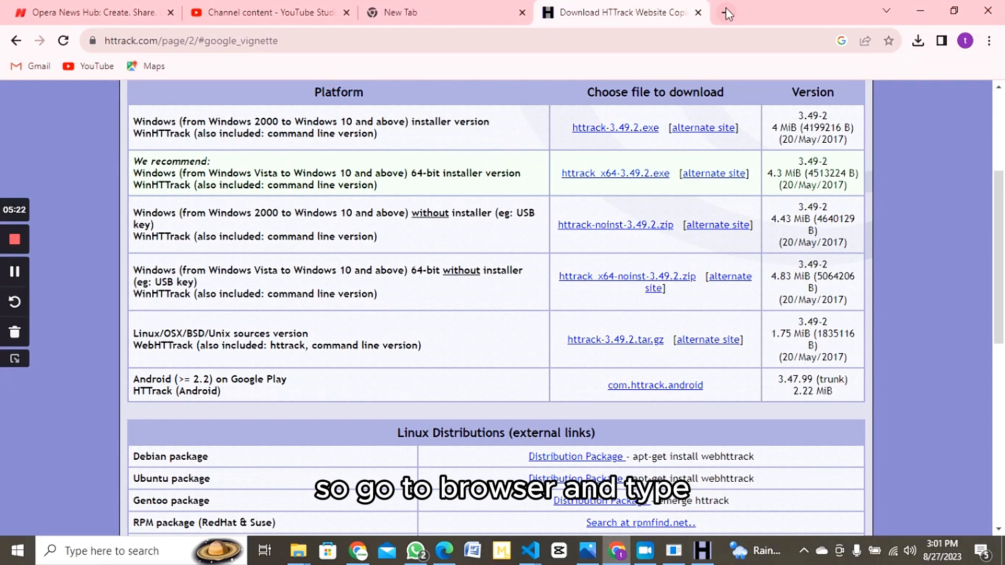
{"action": "left_click", "coordinate": [726, 11]}
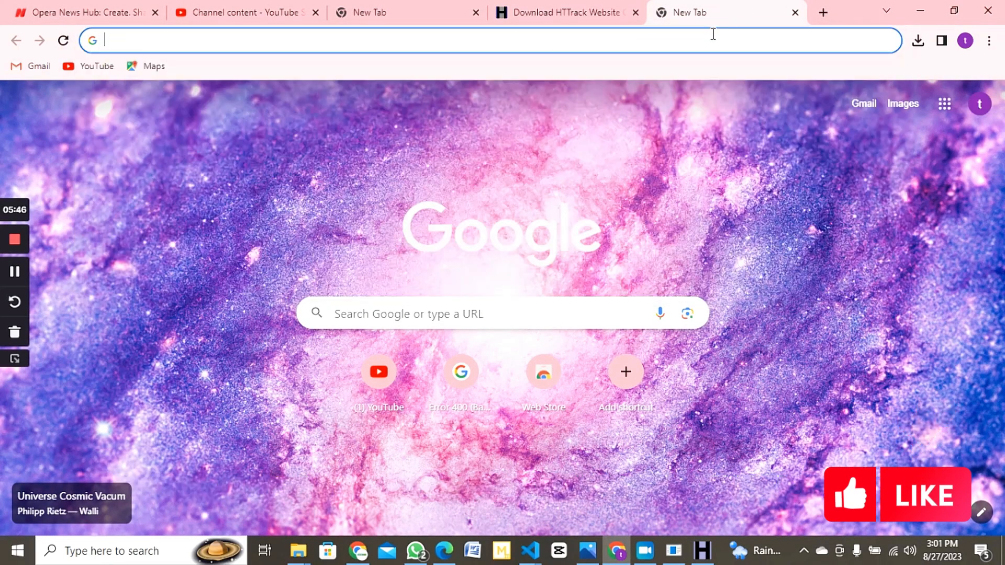
{"action": "type", "text": "naij"}
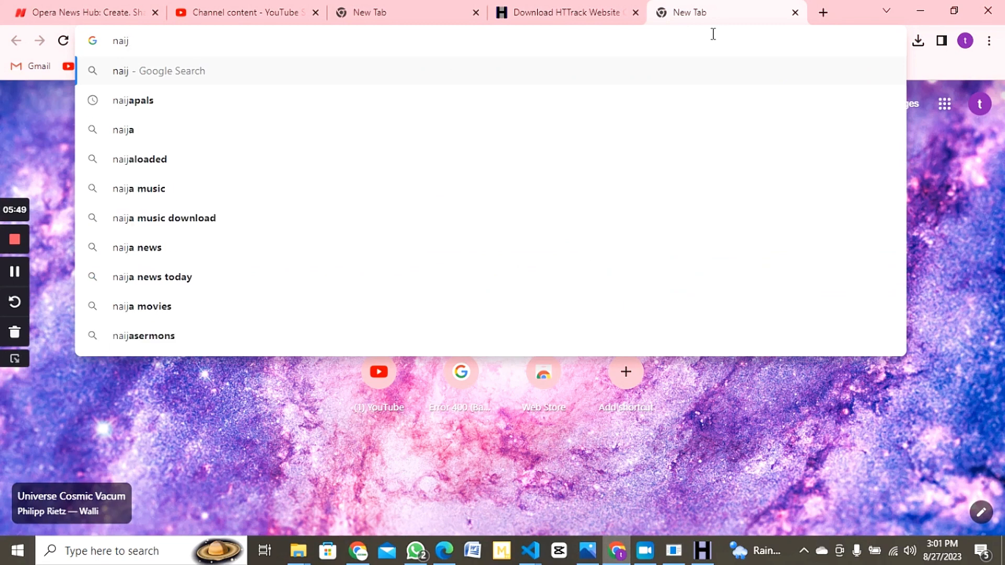
{"action": "left_click", "coordinate": [361, 162]}
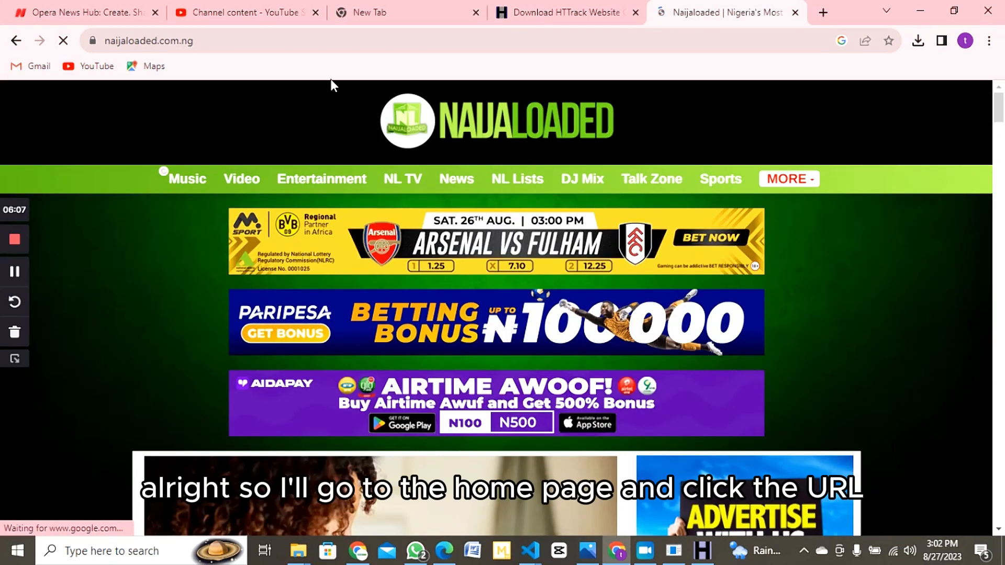
{"action": "left_click", "coordinate": [285, 44]}
{"action": "key", "text": "ctrl+c"}
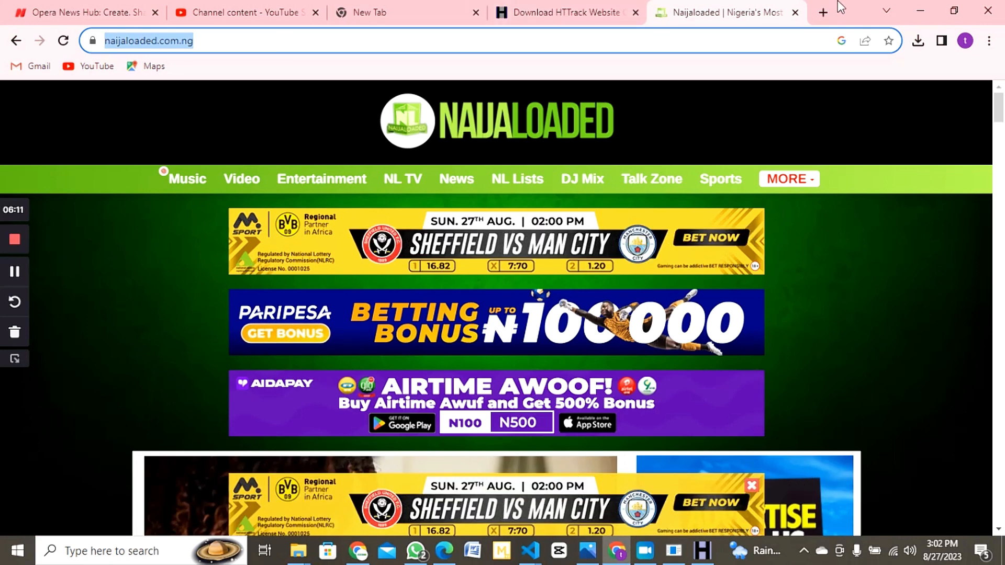
{"action": "left_click", "coordinate": [919, 16]}
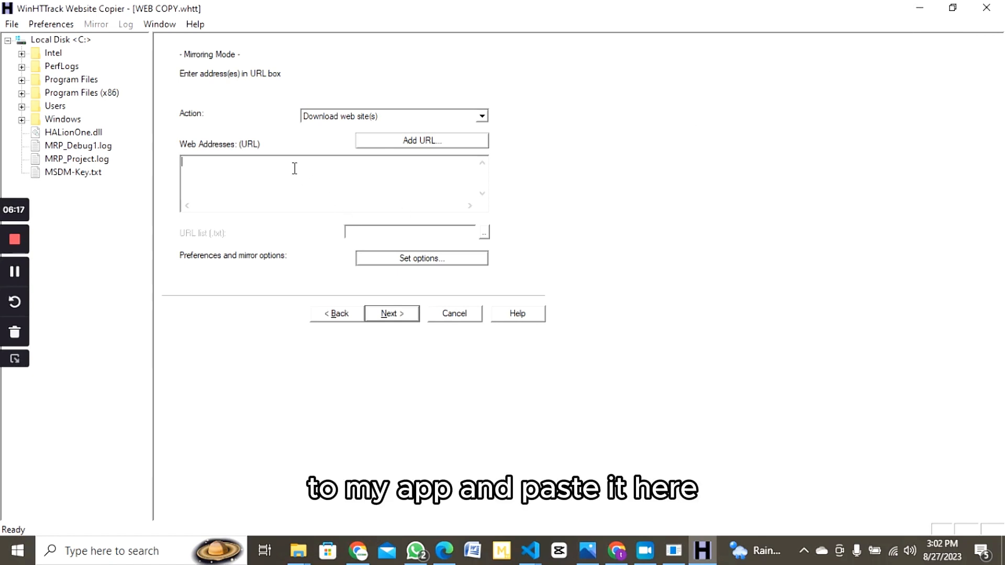
{"action": "key", "text": "ctrl+v"}
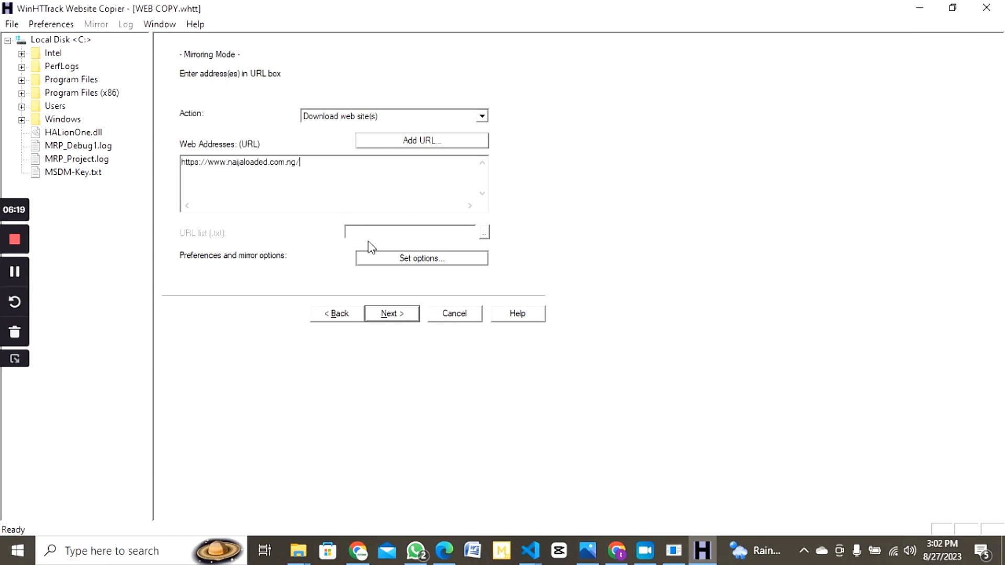
{"action": "left_click", "coordinate": [399, 314]}
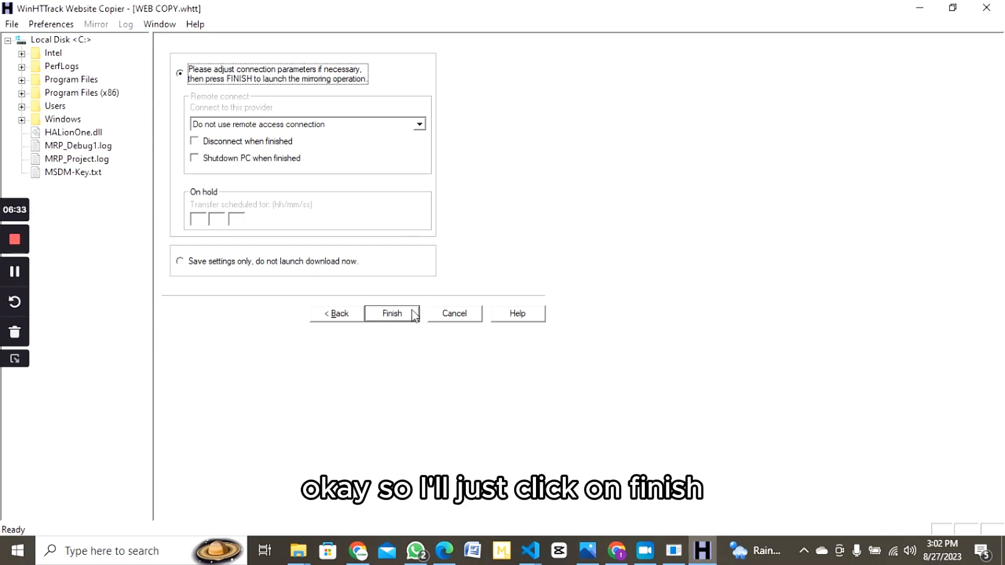
{"action": "left_click", "coordinate": [392, 313]}
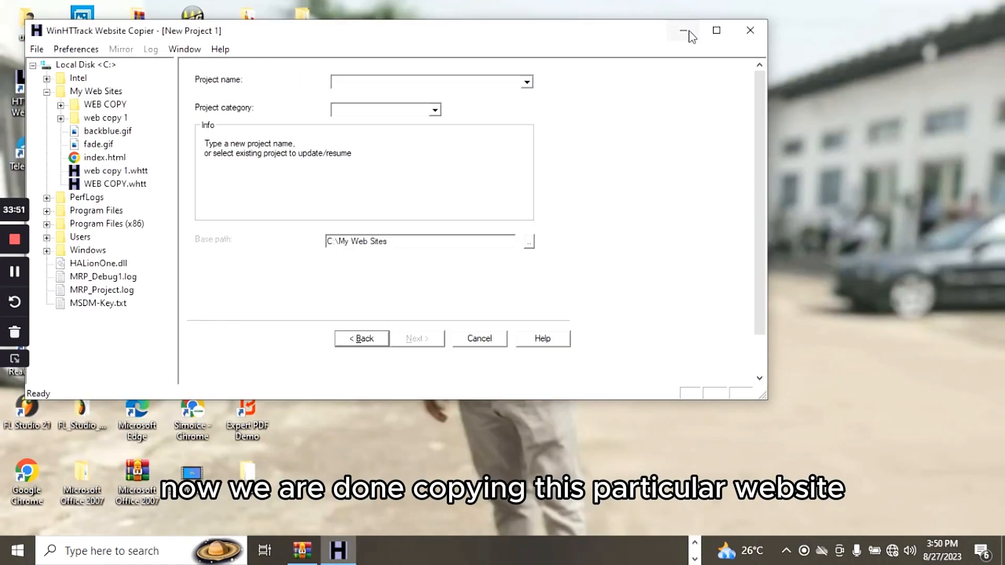
- Minimise WinHTTrack and browse to Local Disk (C:) in File Explorer
{"action": "left_click", "coordinate": [689, 31]}
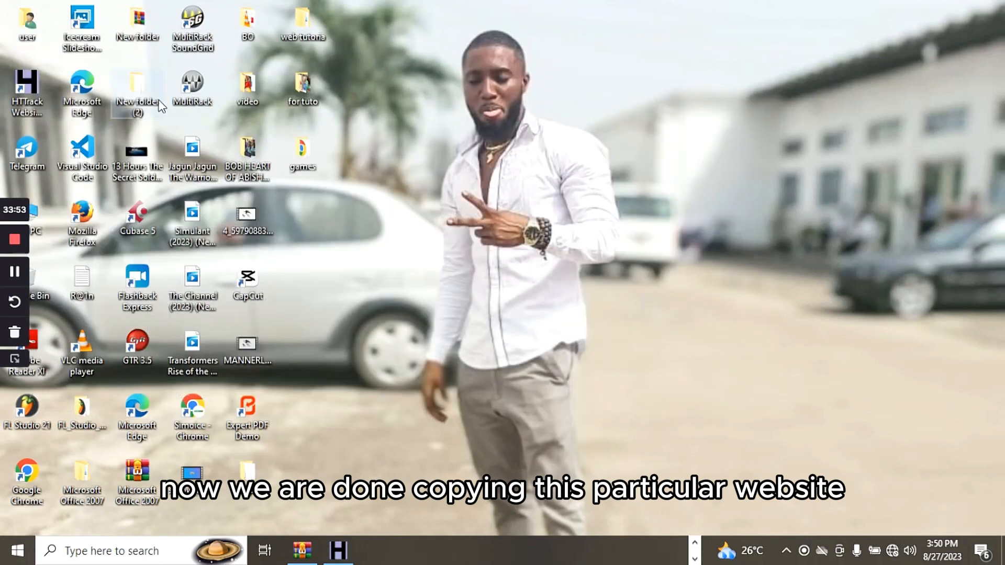
{"action": "double_click", "coordinate": [140, 96]}
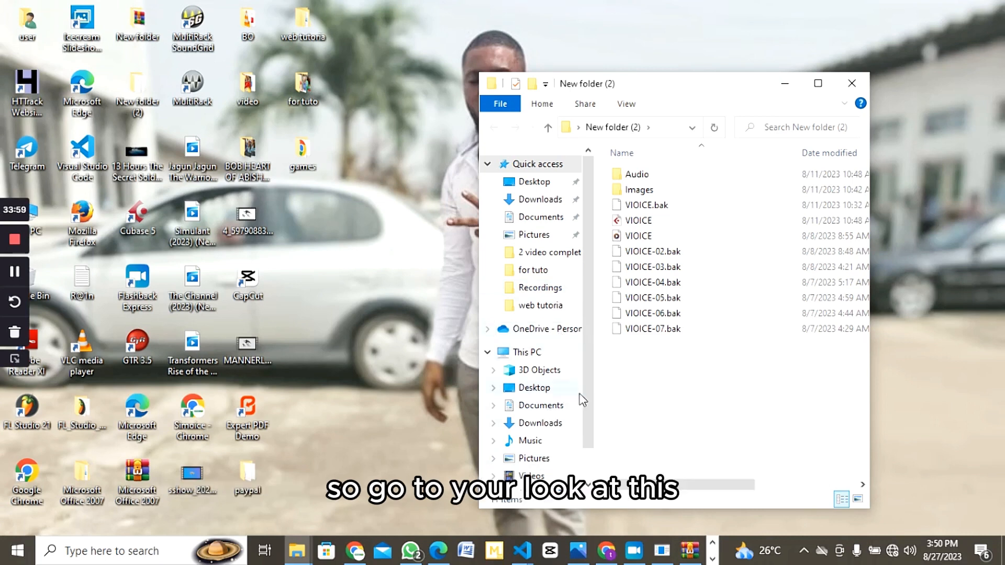
{"action": "scroll", "coordinate": [588, 395], "scroll_direction": "down", "scroll_amount": 1}
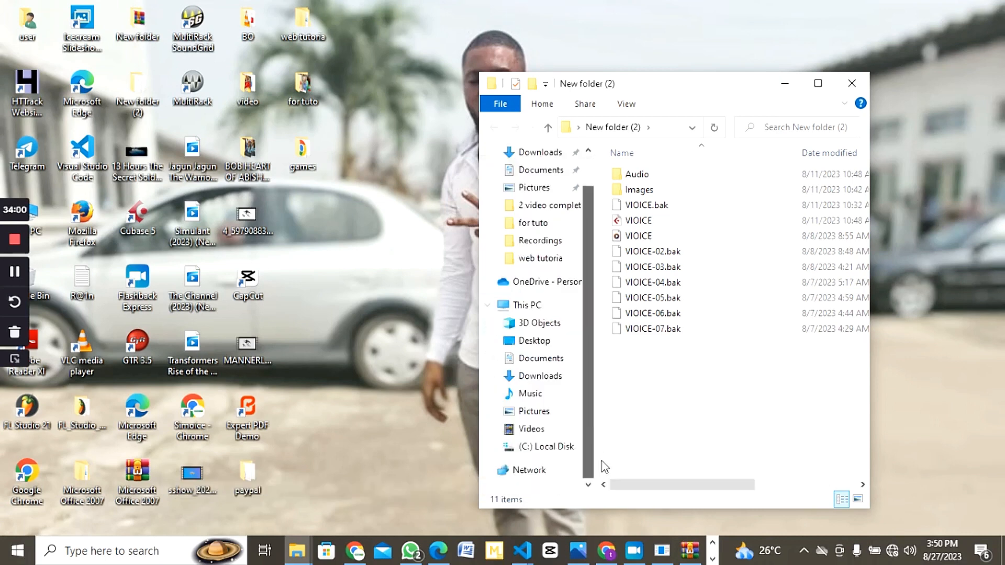
{"action": "left_click", "coordinate": [563, 448]}
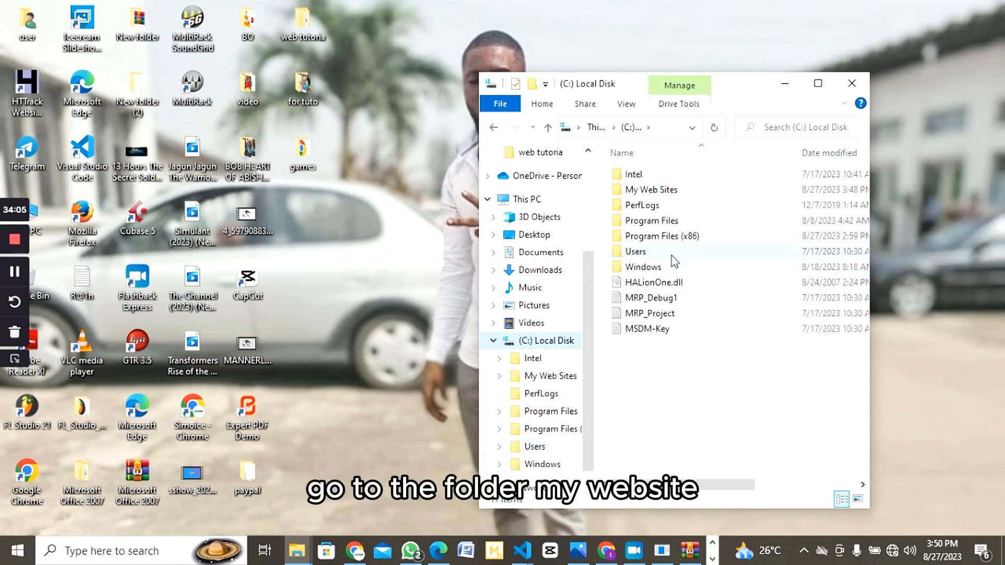
{"action": "double_click", "coordinate": [674, 241]}
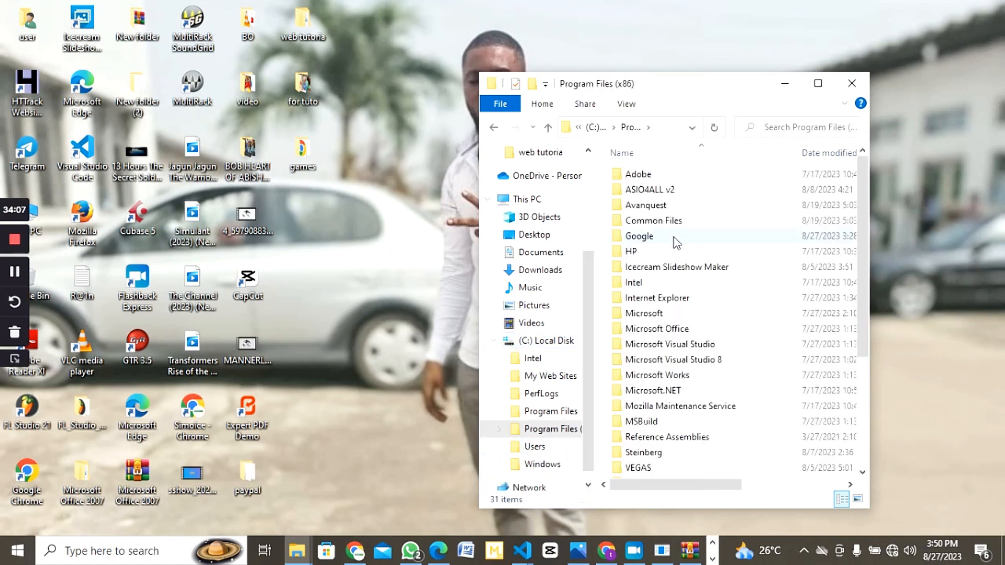
{"action": "left_click", "coordinate": [549, 127]}
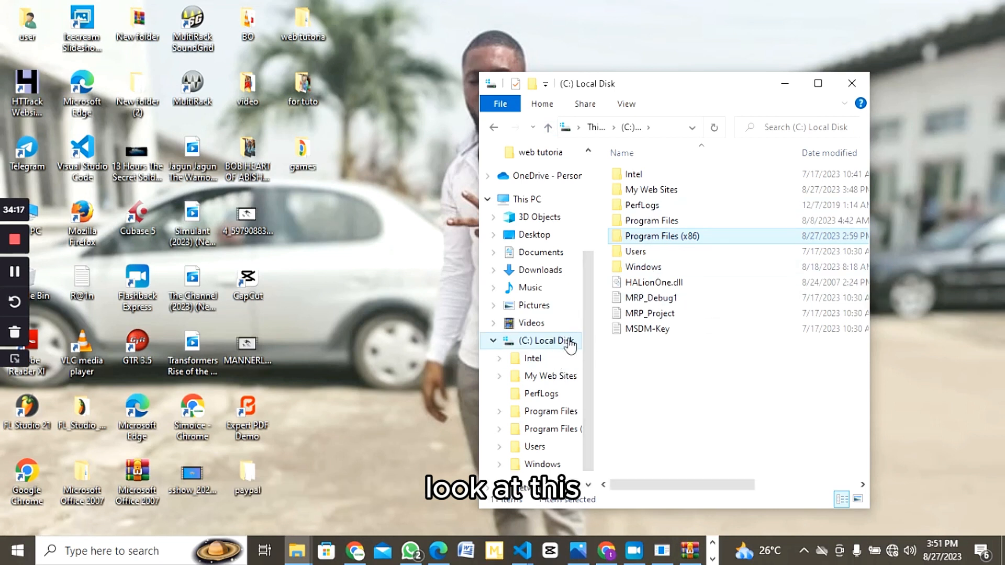
{"action": "double_click", "coordinate": [649, 190]}
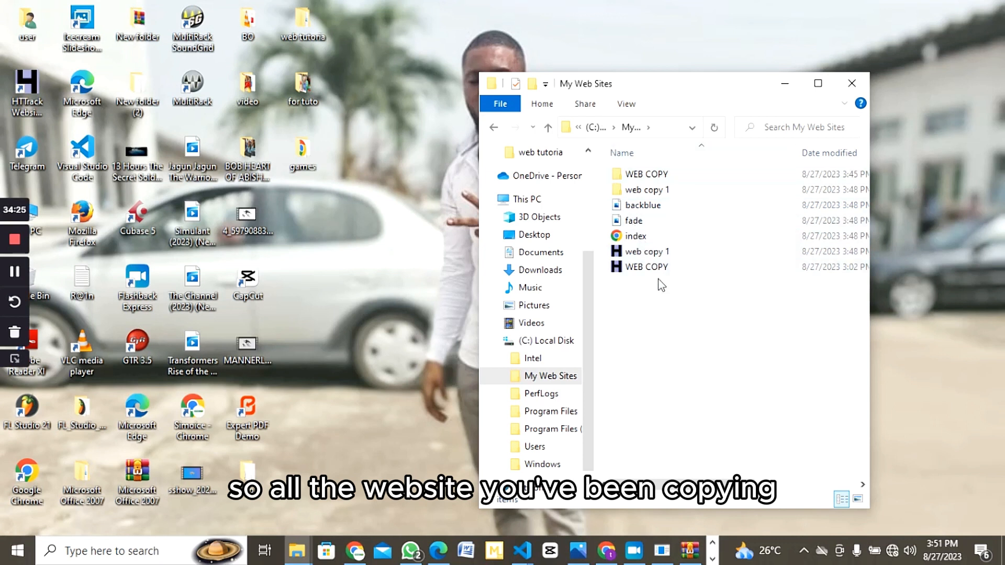
{"action": "double_click", "coordinate": [653, 180]}
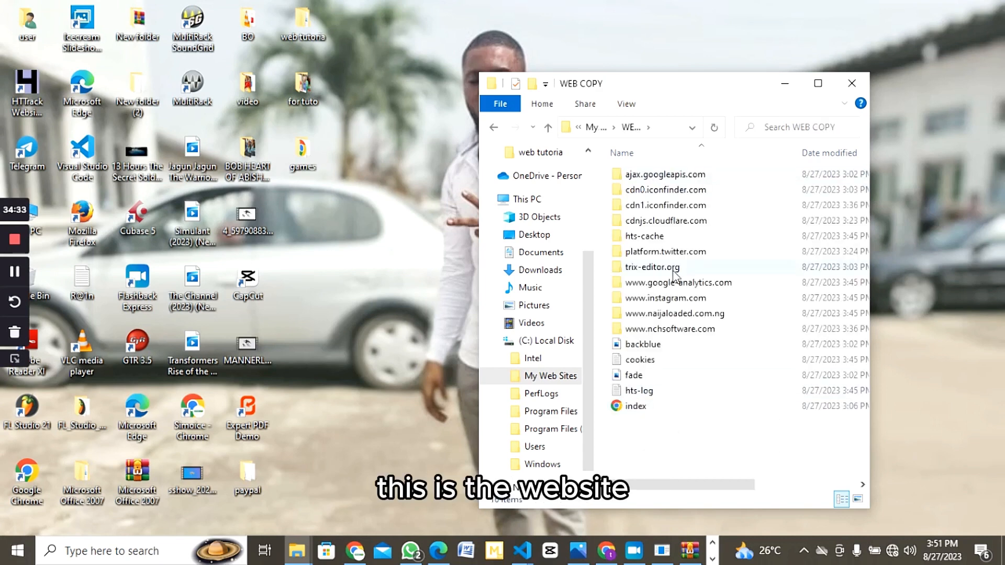
{"action": "double_click", "coordinate": [710, 316]}
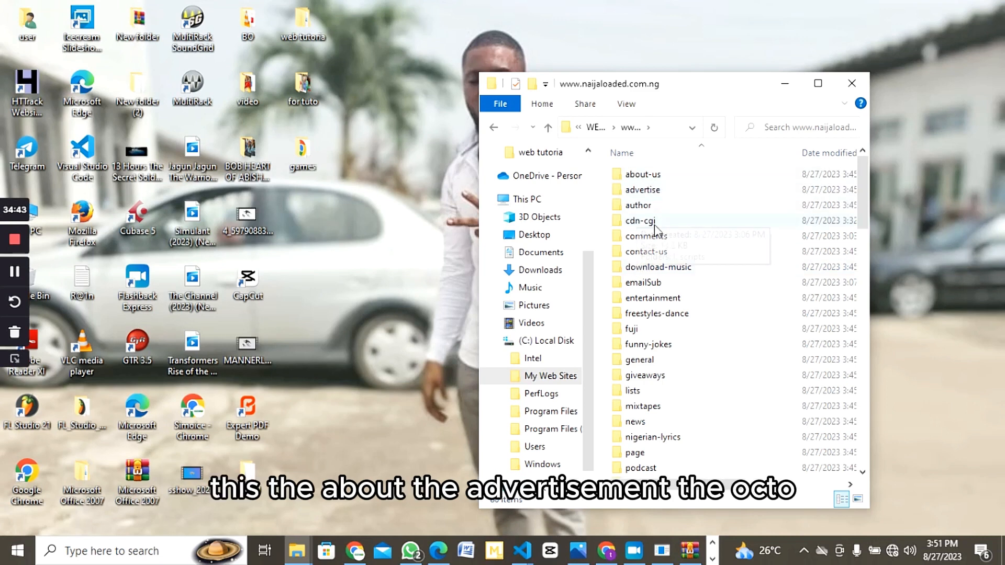
{"action": "scroll", "coordinate": [664, 327], "scroll_direction": "down", "scroll_amount": 1}
{"action": "scroll", "coordinate": [662, 325], "scroll_direction": "down", "scroll_amount": 7}
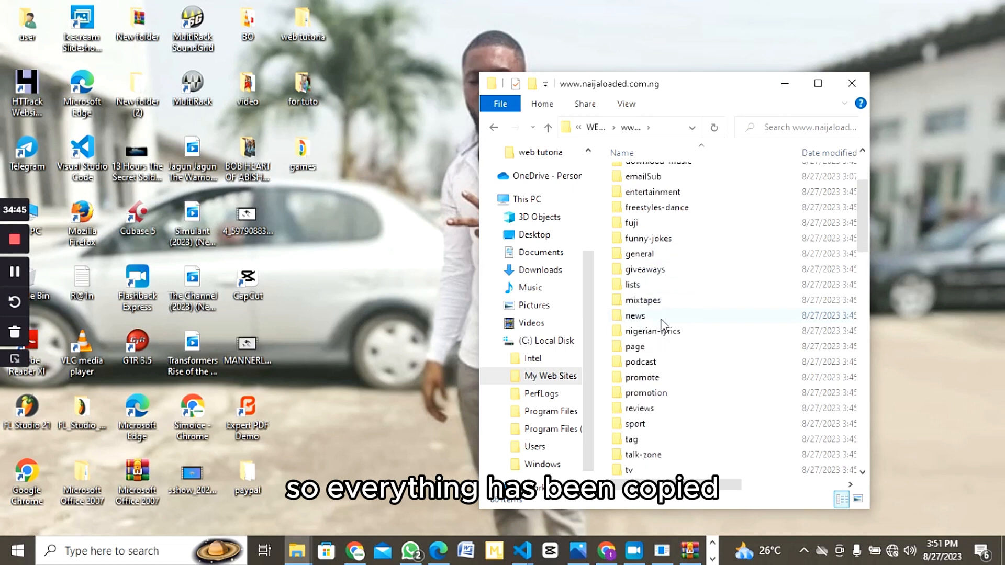
{"action": "scroll", "coordinate": [662, 324], "scroll_direction": "down", "scroll_amount": 5}
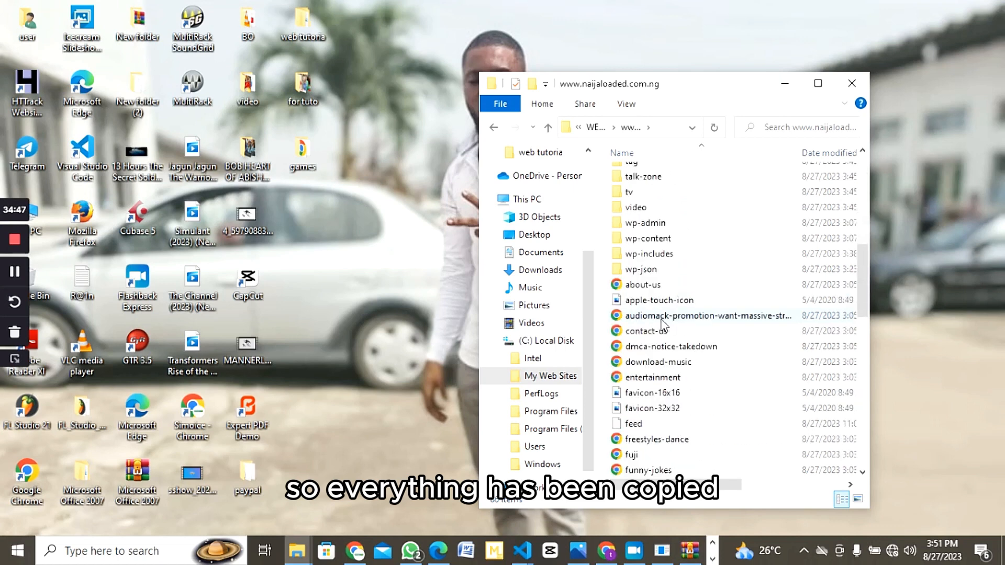
{"action": "scroll", "coordinate": [664, 324], "scroll_direction": "down", "scroll_amount": 1}
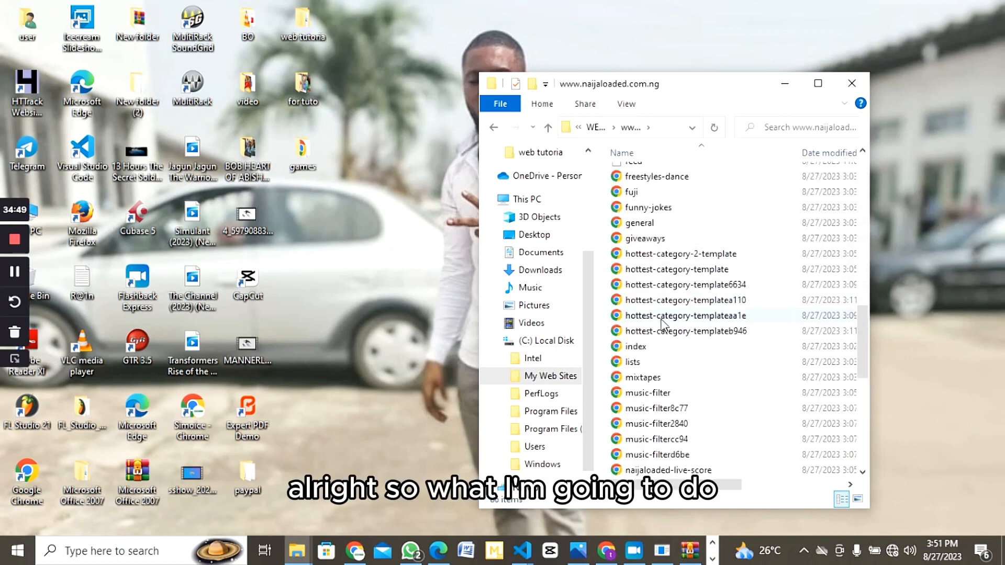
- Try to open the copied page hottest-category-templateaa1e with Visual Studio Code
{"action": "right_click", "coordinate": [661, 320]}
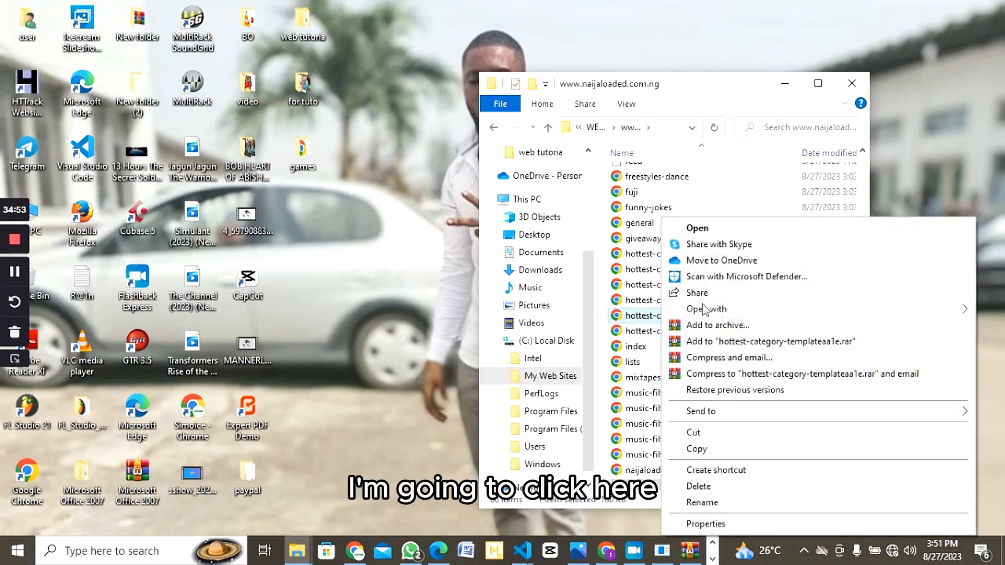
{"action": "left_click", "coordinate": [705, 310]}
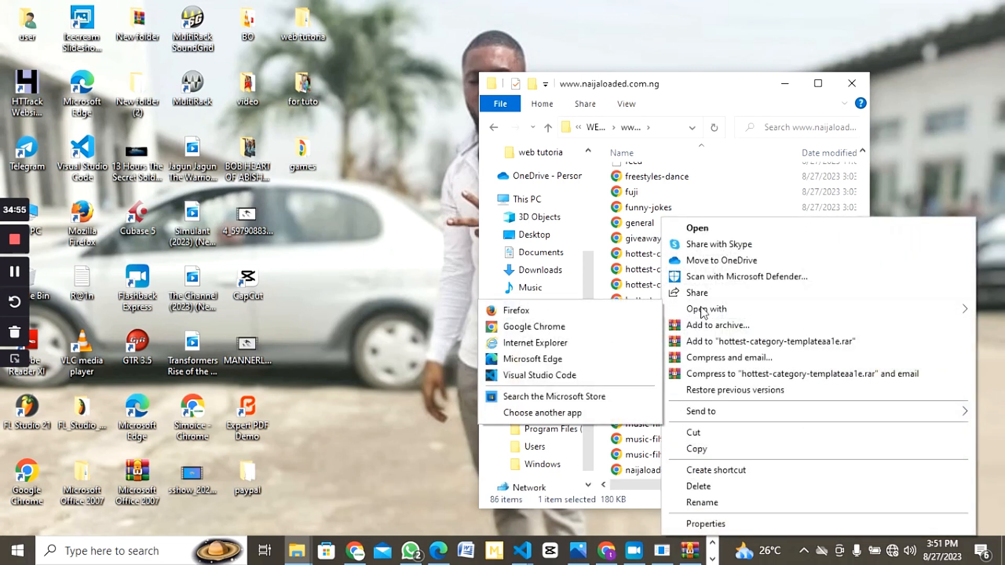
{"action": "left_click", "coordinate": [570, 381]}
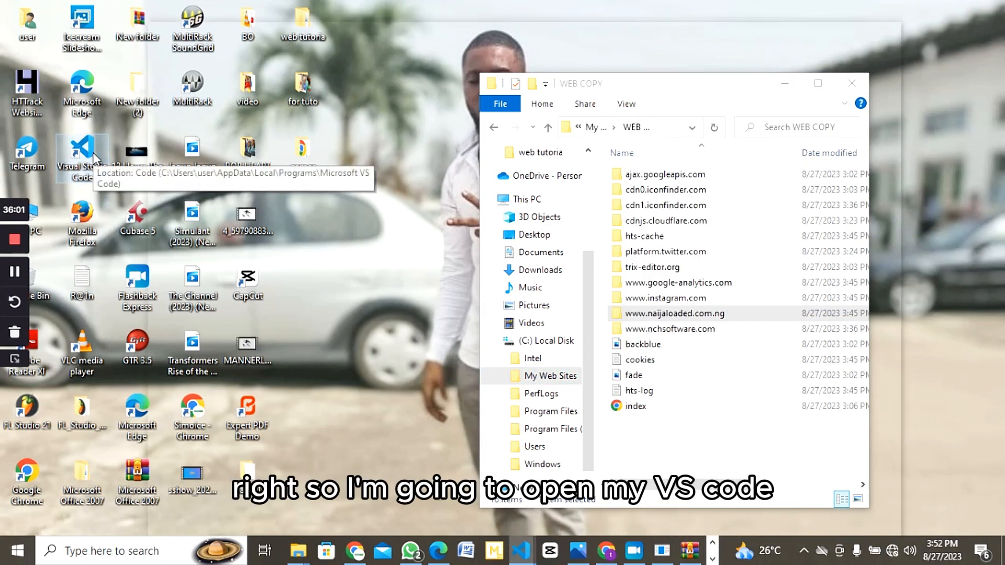
- Launch Visual Studio Code from the desktop, start opening a folder and browse to Local Disk (C:)
{"action": "double_click", "coordinate": [93, 154]}
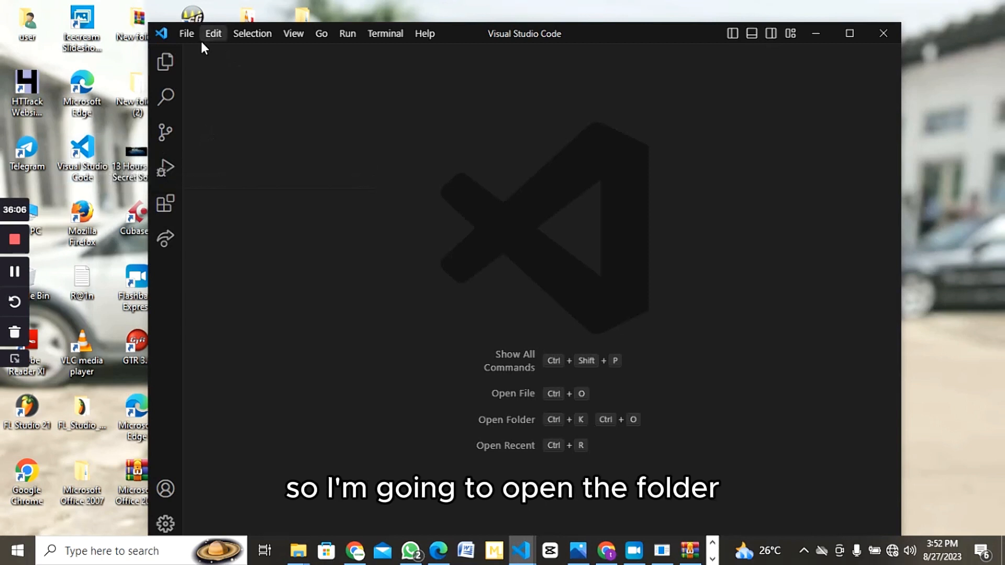
{"action": "left_click", "coordinate": [187, 33]}
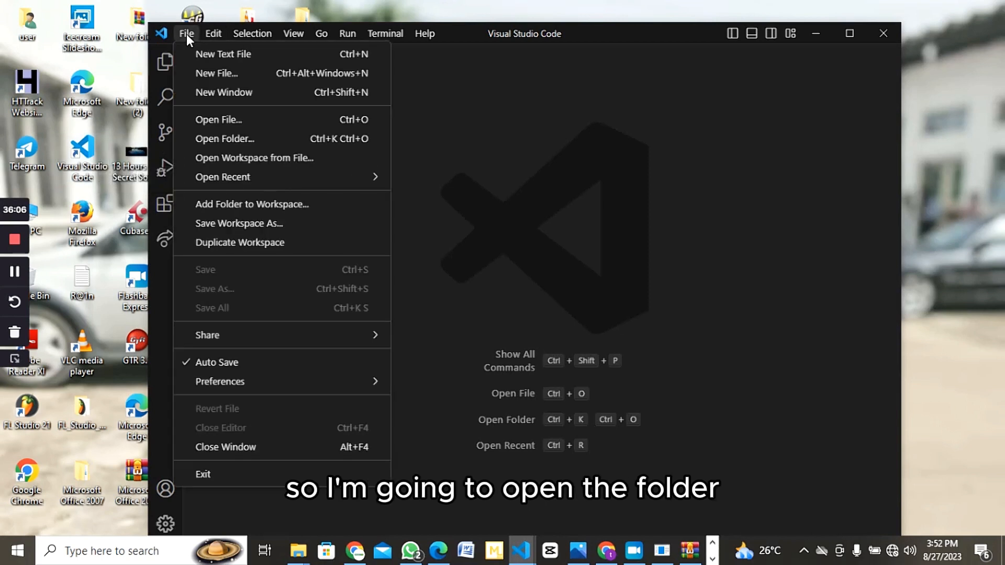
{"action": "left_click", "coordinate": [247, 140]}
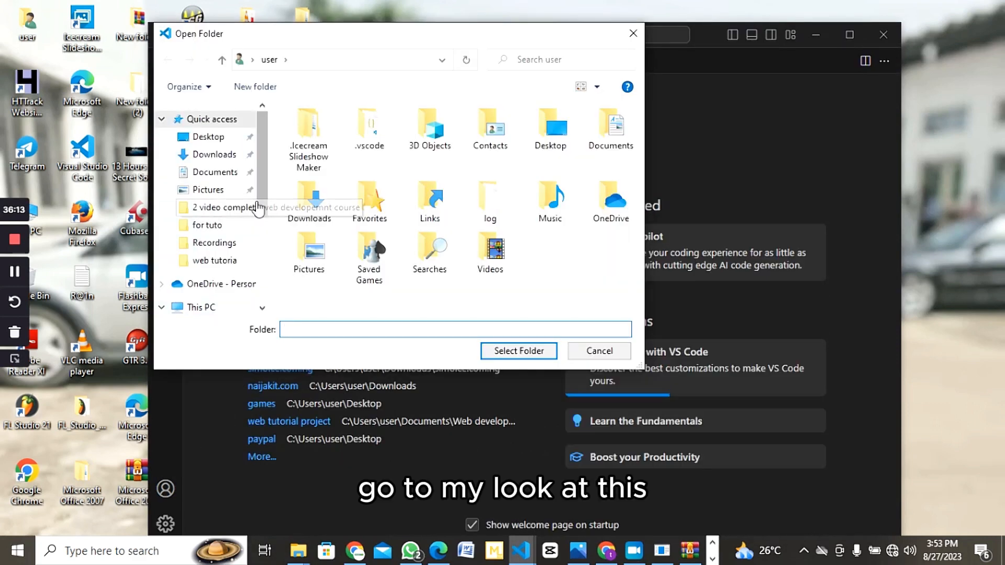
{"action": "scroll", "coordinate": [246, 236], "scroll_direction": "down", "scroll_amount": 4}
{"action": "left_click_drag", "start_coordinate": [277, 295], "coordinate": [277, 284]}
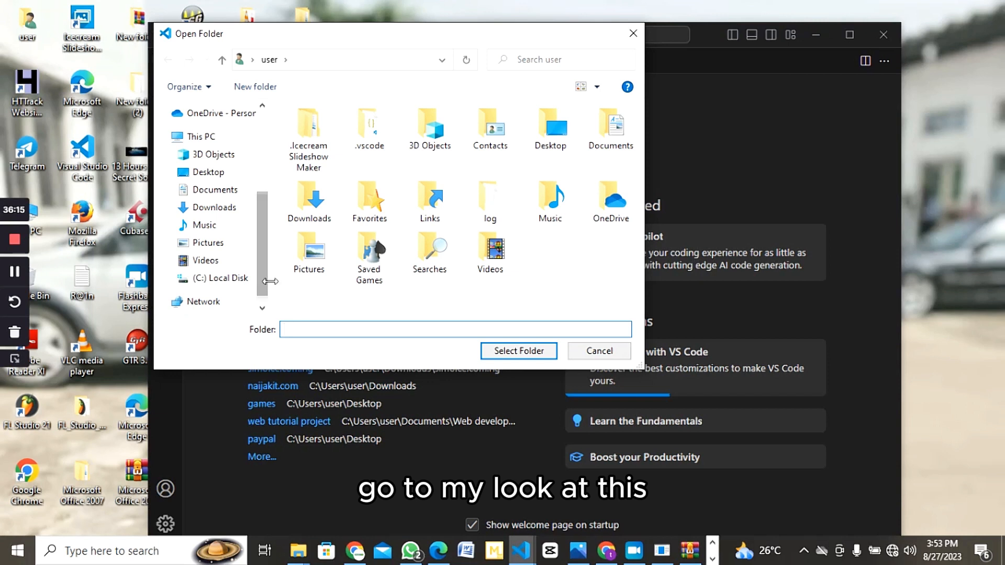
{"action": "left_click", "coordinate": [240, 281]}
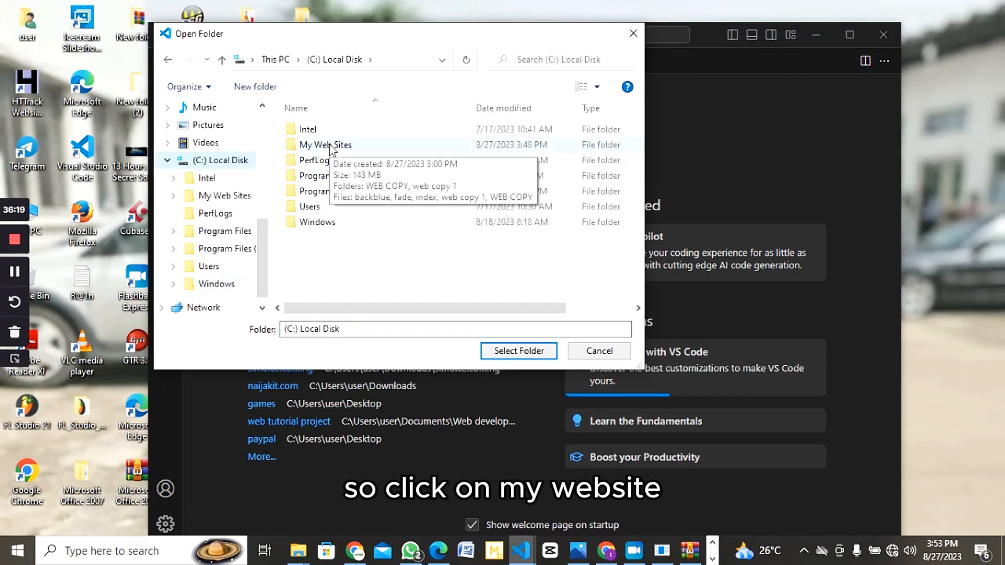
{"action": "double_click", "coordinate": [330, 145]}
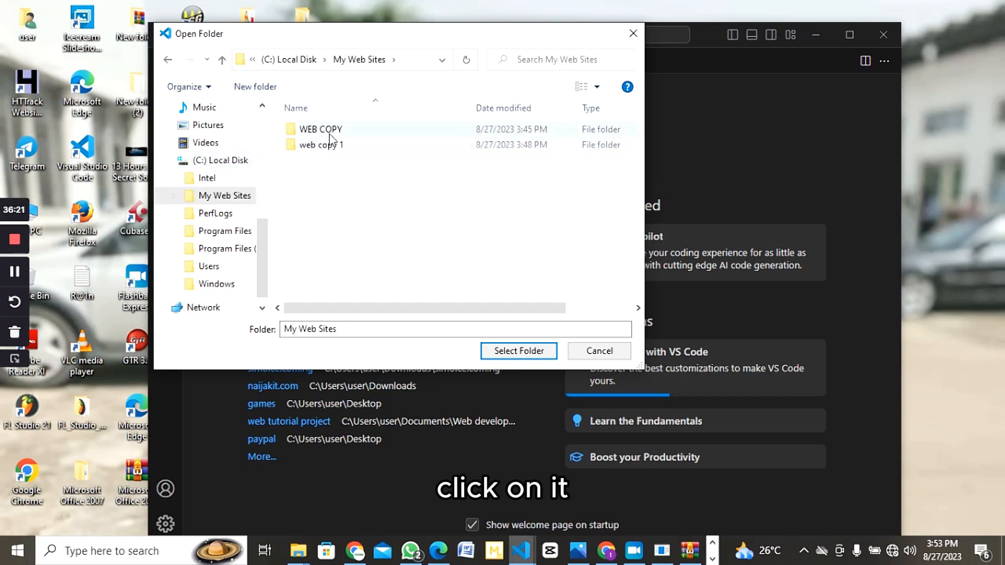
{"action": "double_click", "coordinate": [330, 131]}
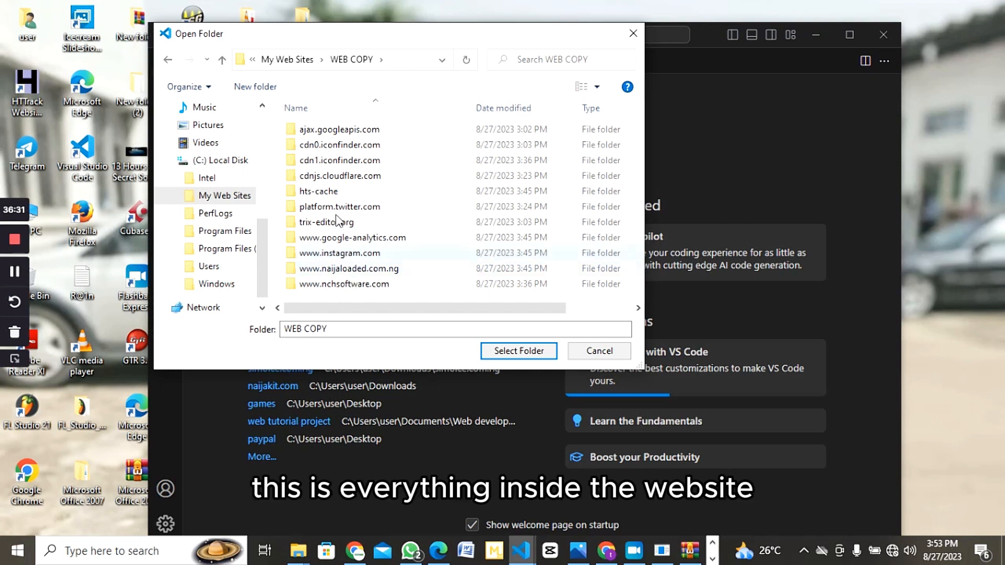
{"action": "double_click", "coordinate": [369, 269]}
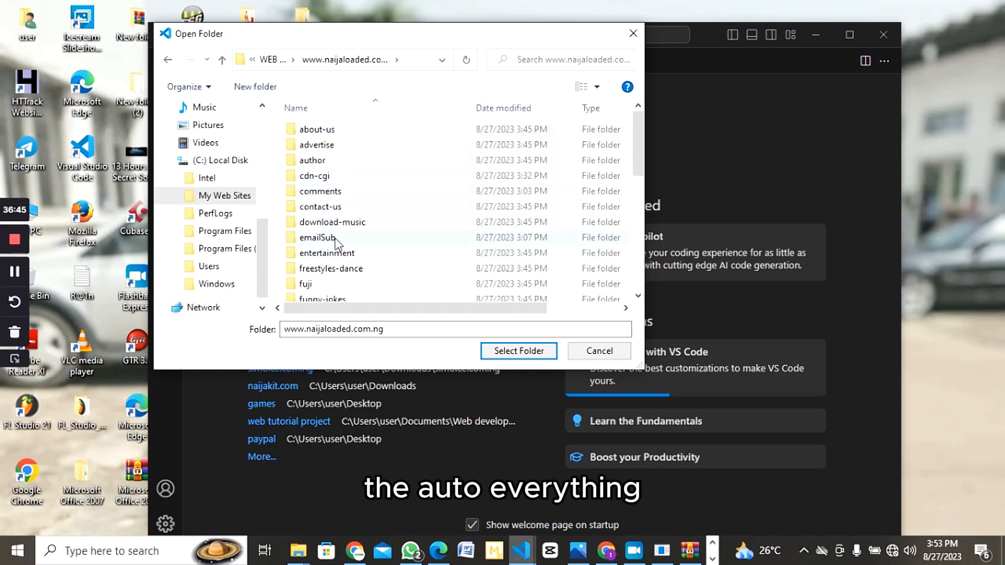
{"action": "scroll", "coordinate": [335, 244], "scroll_direction": "down", "scroll_amount": 6}
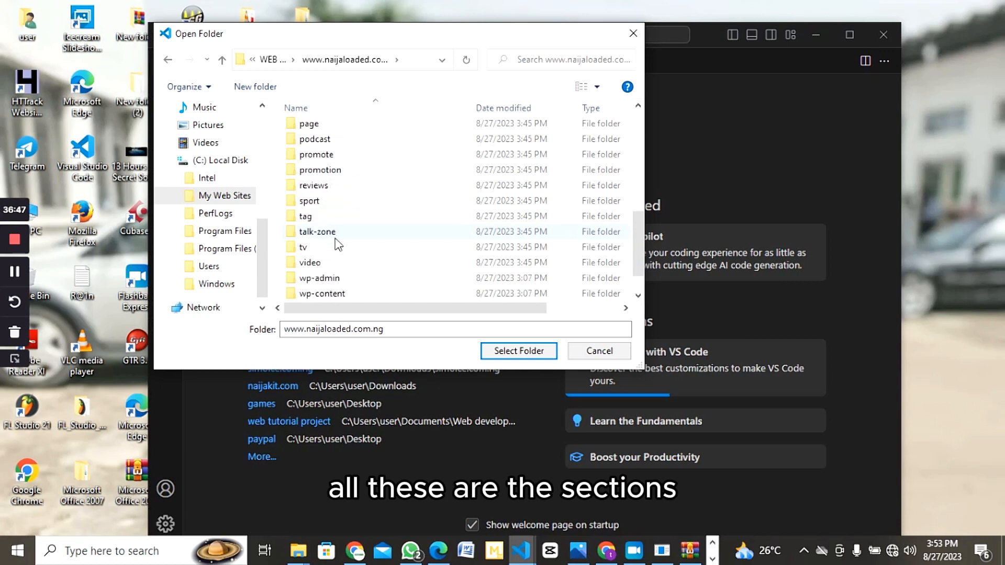
{"action": "scroll", "coordinate": [336, 244], "scroll_direction": "up", "scroll_amount": 1}
{"action": "scroll", "coordinate": [338, 245], "scroll_direction": "down", "scroll_amount": 2}
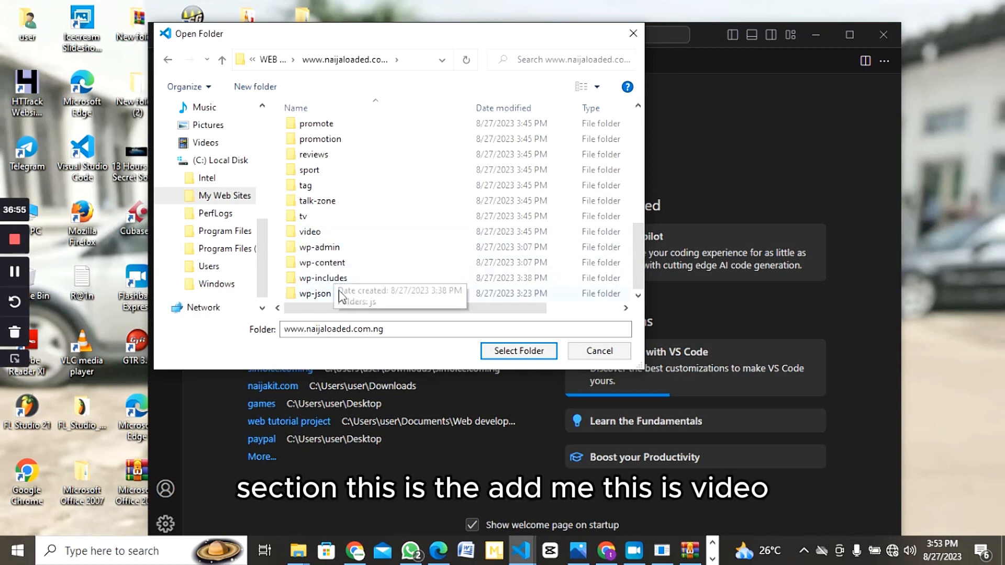
{"action": "left_click", "coordinate": [529, 353]}
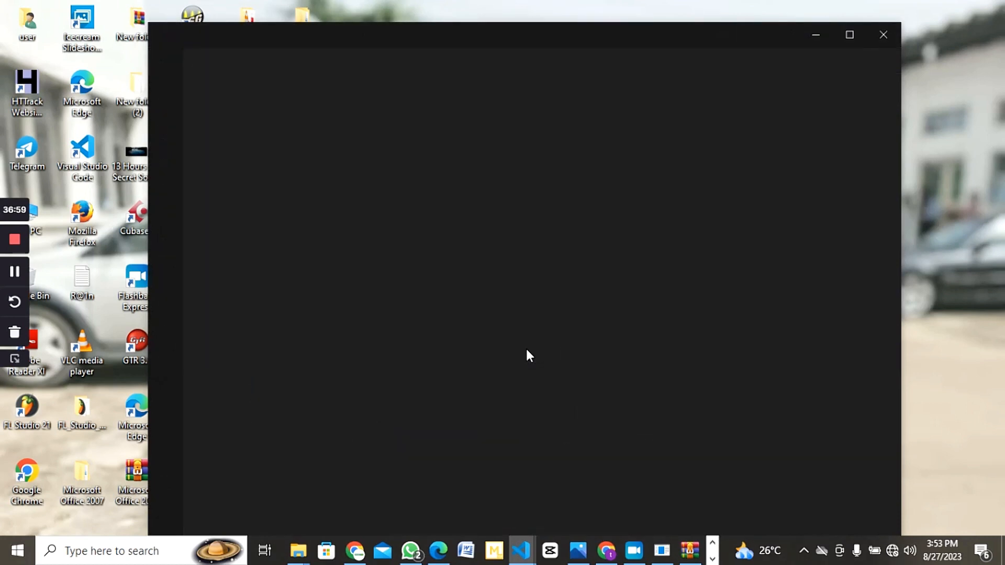
{"action": "left_click", "coordinate": [849, 35]}
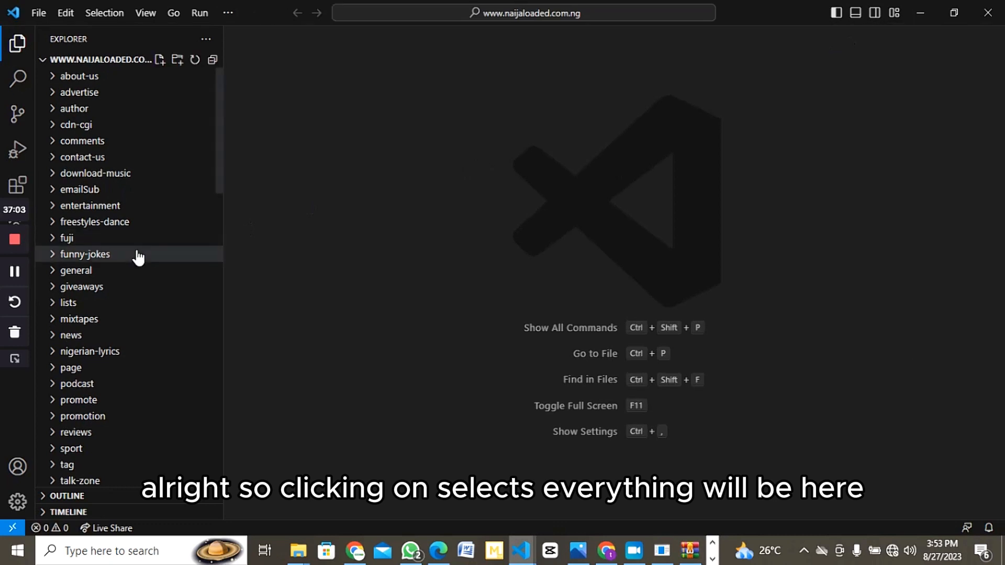
{"action": "scroll", "coordinate": [140, 240], "scroll_direction": "down", "scroll_amount": 3}
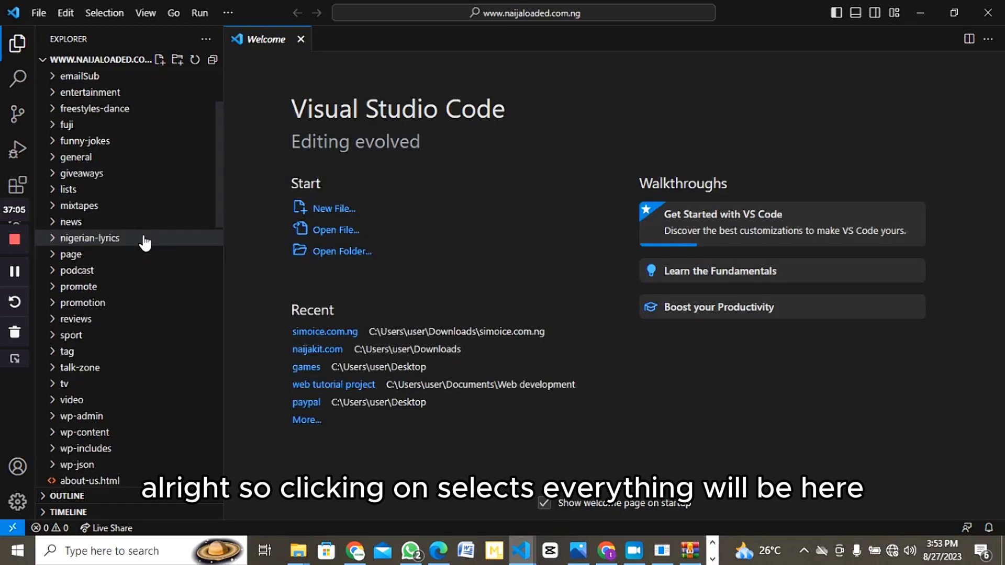
{"action": "scroll", "coordinate": [142, 246], "scroll_direction": "down", "scroll_amount": 5}
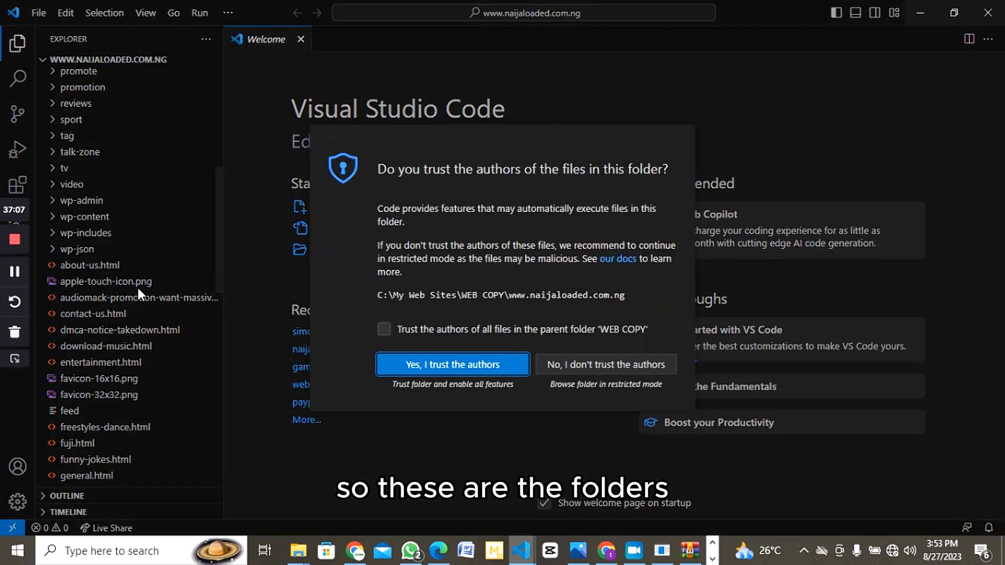
{"action": "left_click", "coordinate": [460, 365]}
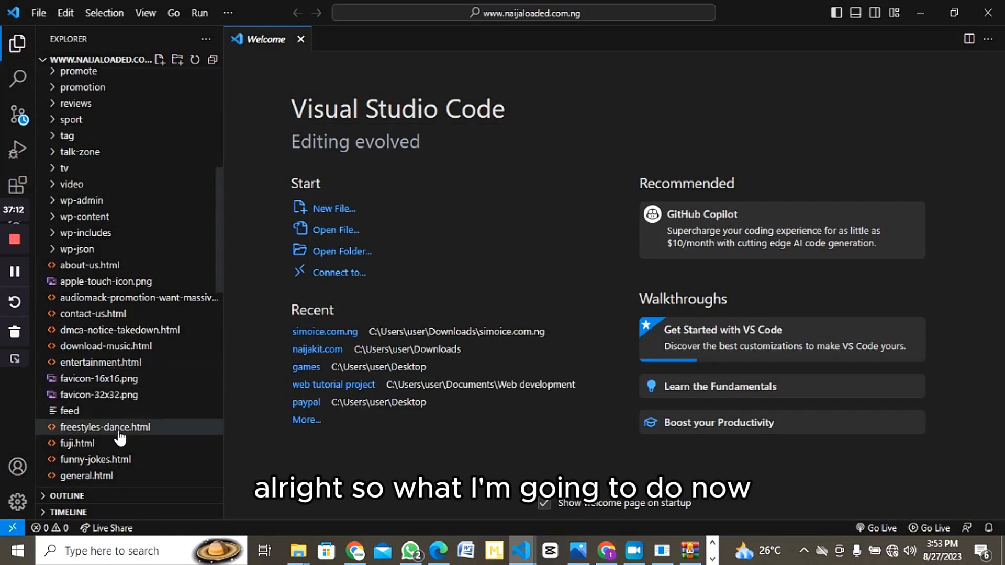
- Open index.html from the copied site and look through its code down to the script sections far below
{"action": "scroll", "coordinate": [120, 438], "scroll_direction": "down", "scroll_amount": 4}
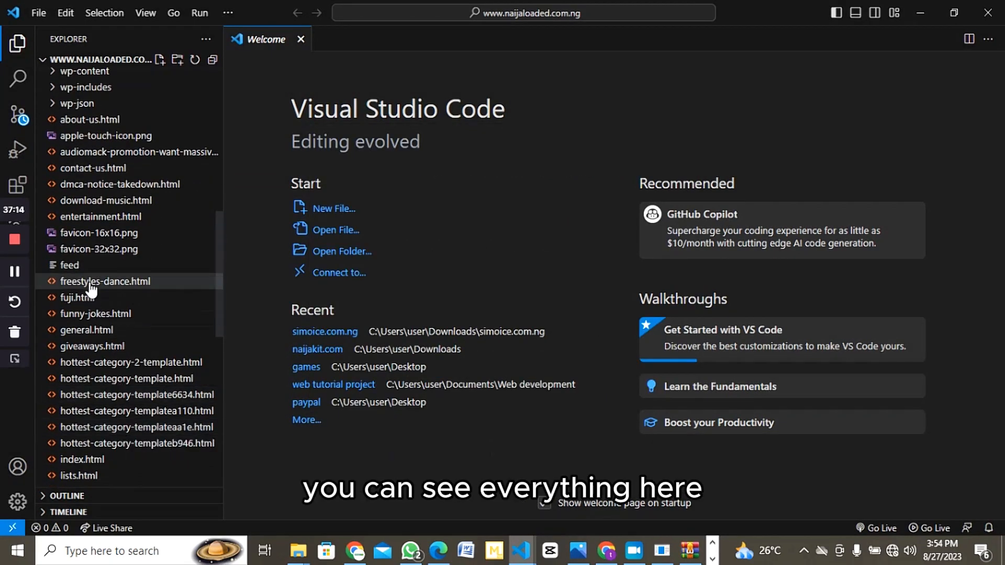
{"action": "scroll", "coordinate": [152, 415], "scroll_direction": "down", "scroll_amount": 2}
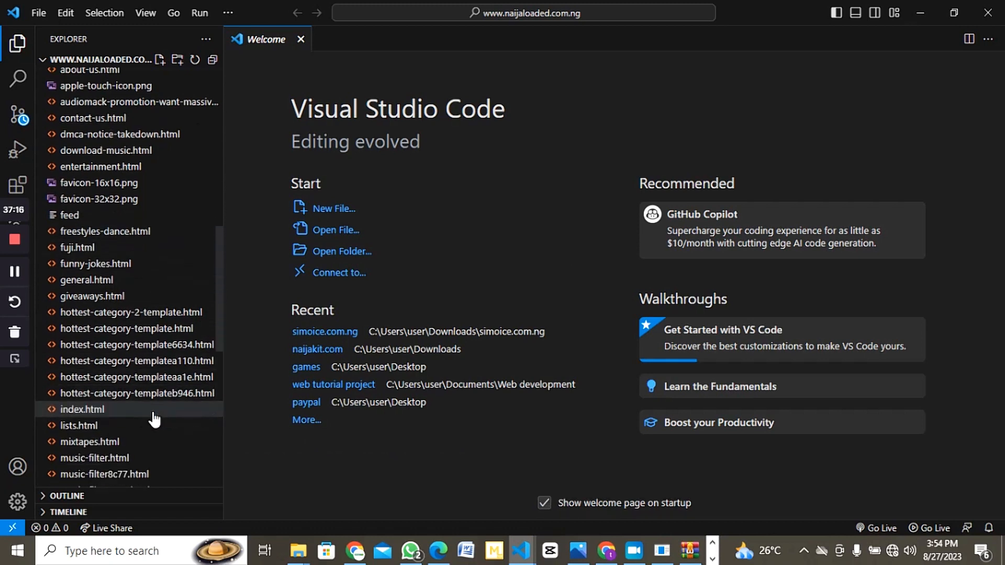
{"action": "scroll", "coordinate": [154, 419], "scroll_direction": "down", "scroll_amount": 2}
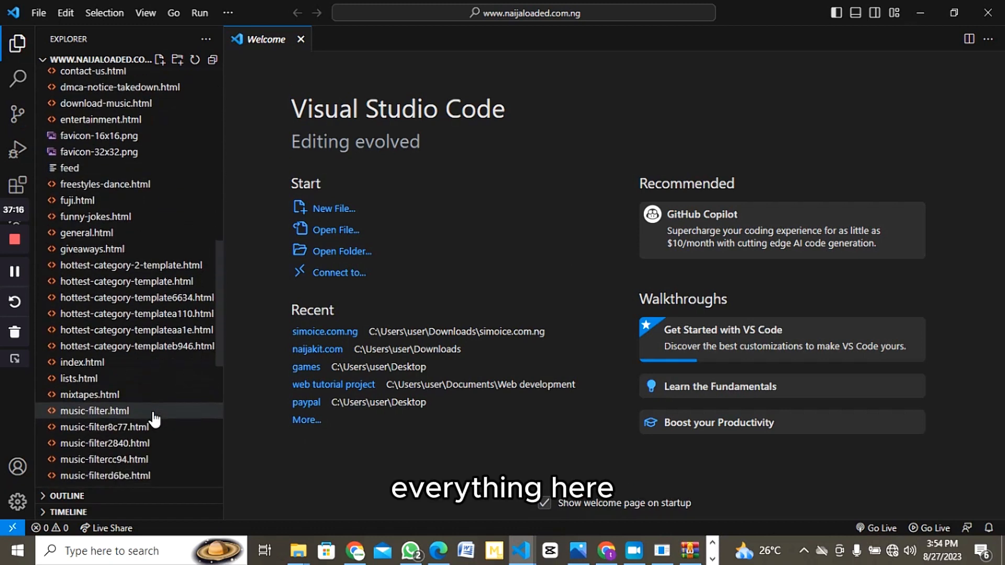
{"action": "left_click", "coordinate": [104, 366]}
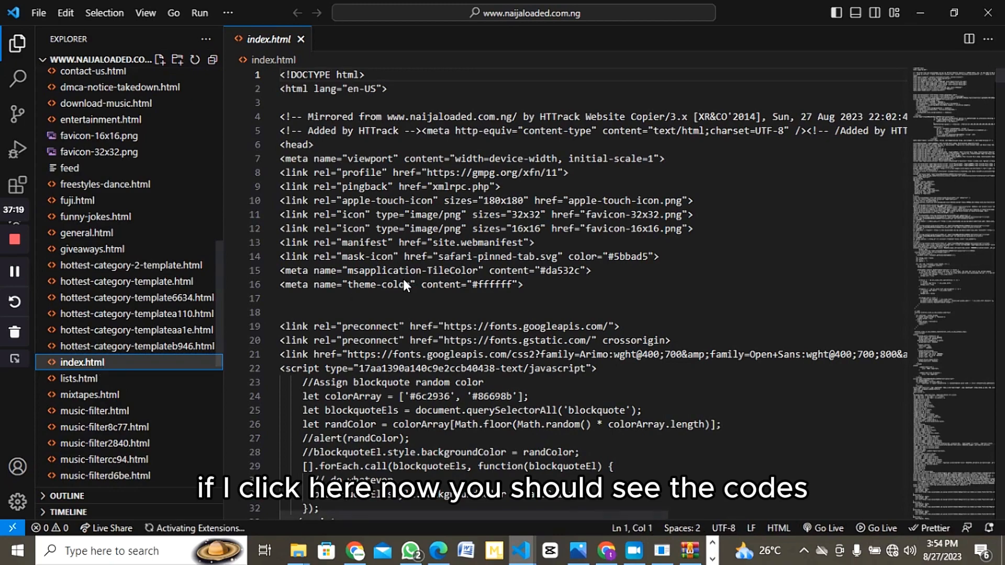
{"action": "left_click", "coordinate": [562, 300]}
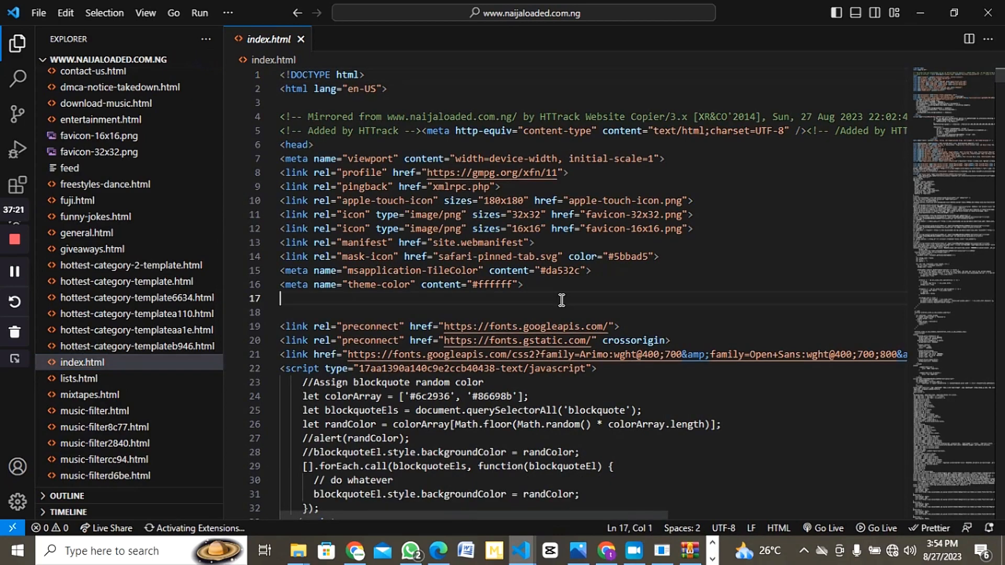
{"action": "scroll", "coordinate": [562, 300], "scroll_direction": "down", "scroll_amount": 20}
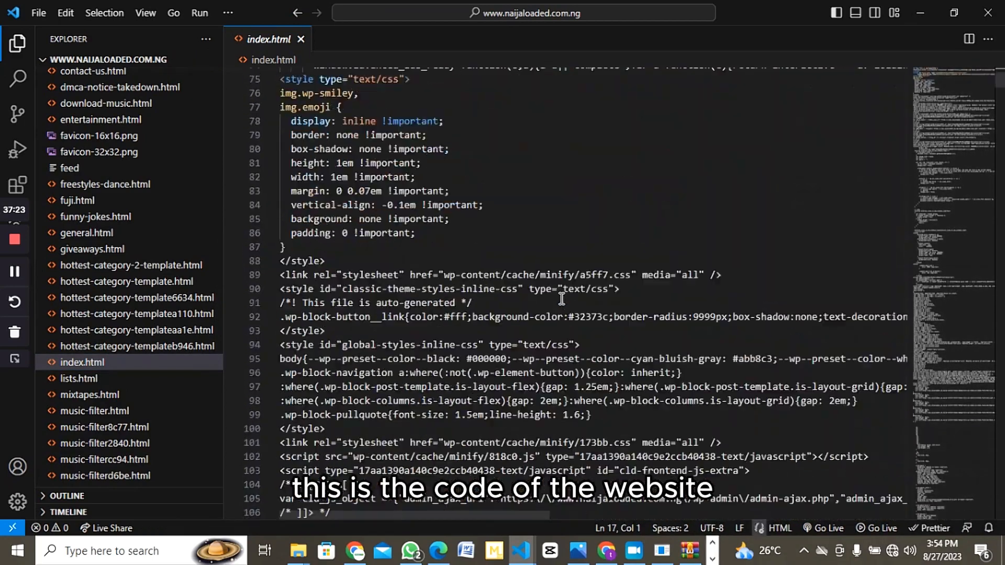
{"action": "scroll", "coordinate": [561, 300], "scroll_direction": "down", "scroll_amount": 8}
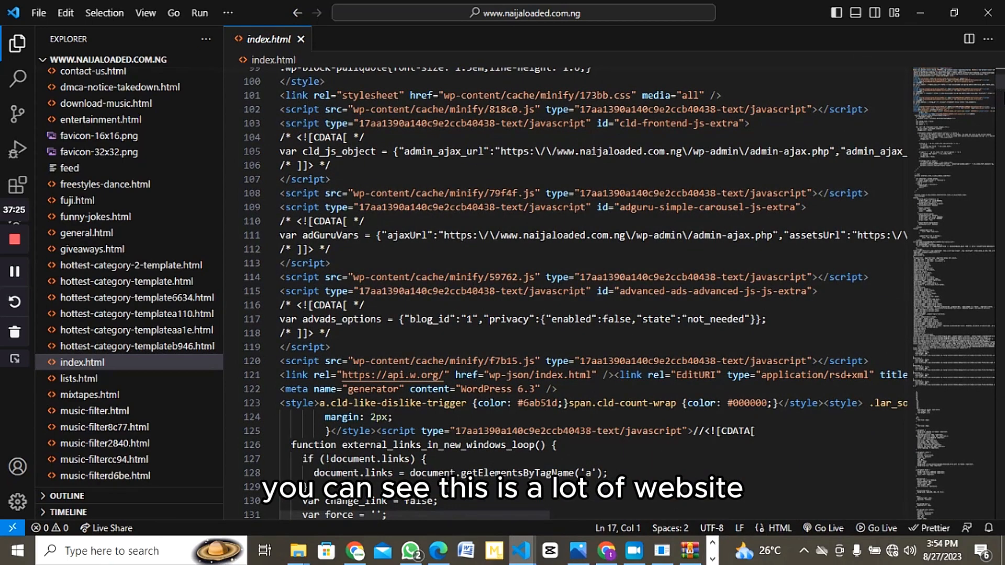
{"action": "left_click_drag", "start_coordinate": [1000, 82], "coordinate": [1000, 416]}
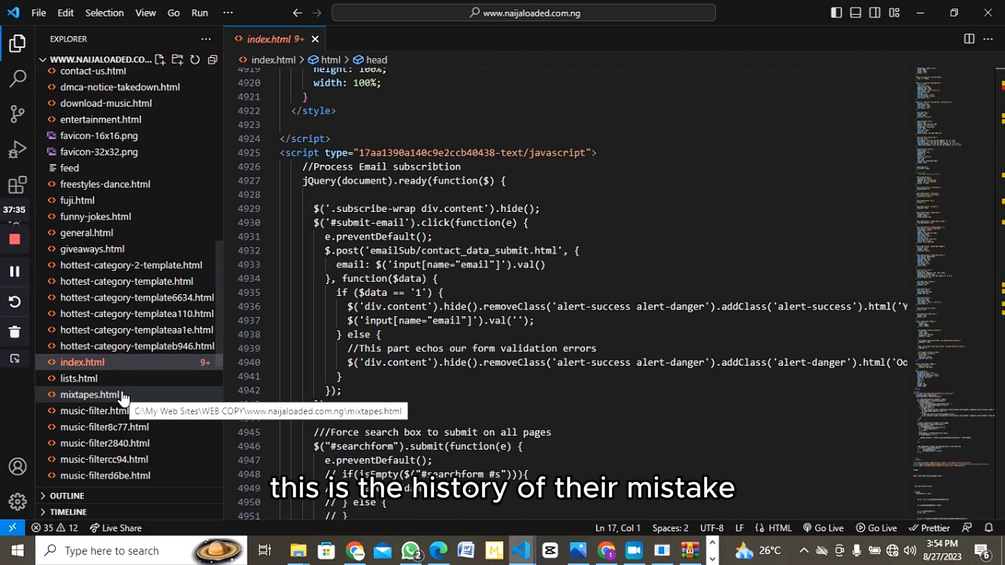
- Open mixtapes.html and read through its meta tags, scripts and styles
{"action": "left_click", "coordinate": [90, 395]}
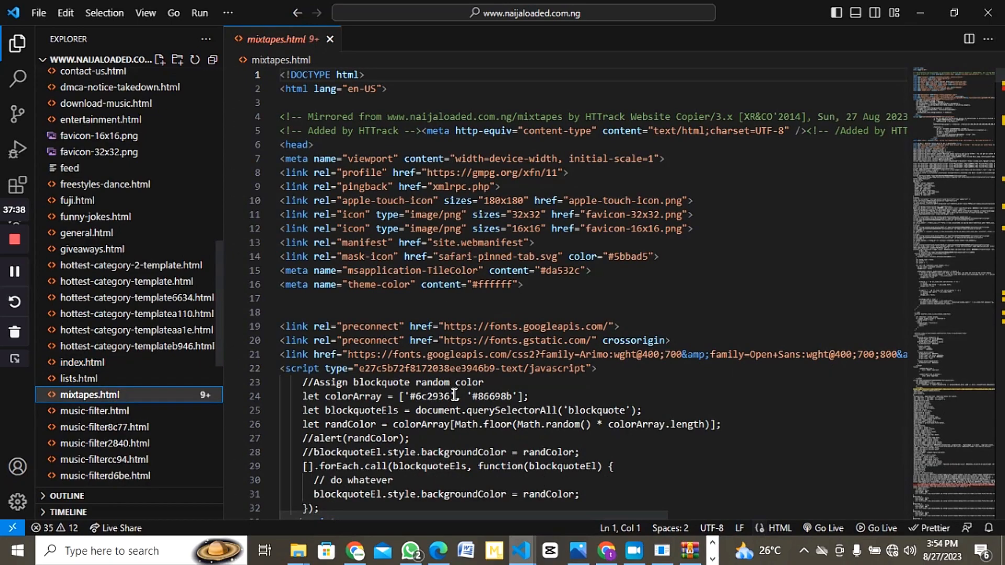
{"action": "scroll", "coordinate": [504, 411], "scroll_direction": "down", "scroll_amount": 18}
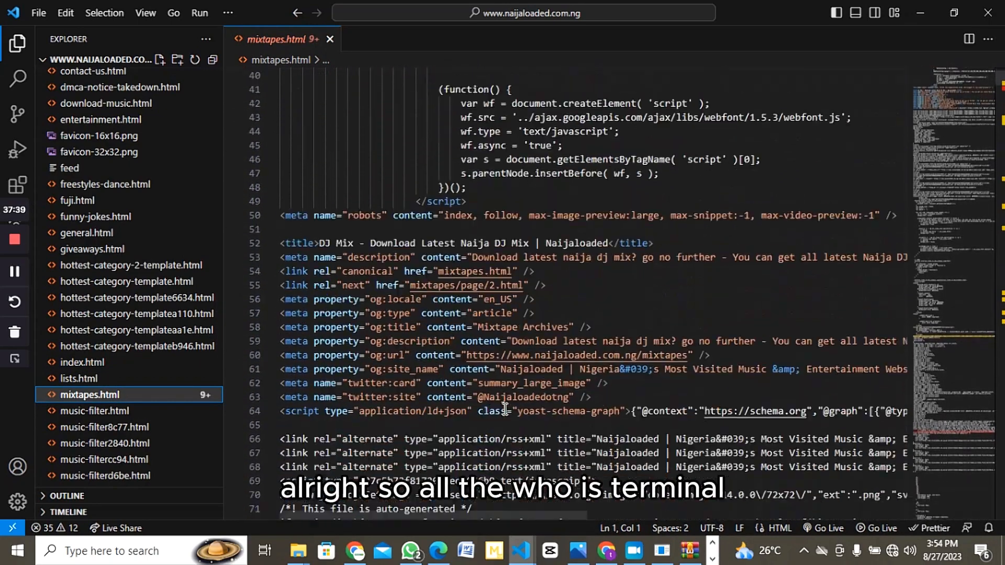
{"action": "scroll", "coordinate": [505, 409], "scroll_direction": "down", "scroll_amount": 11}
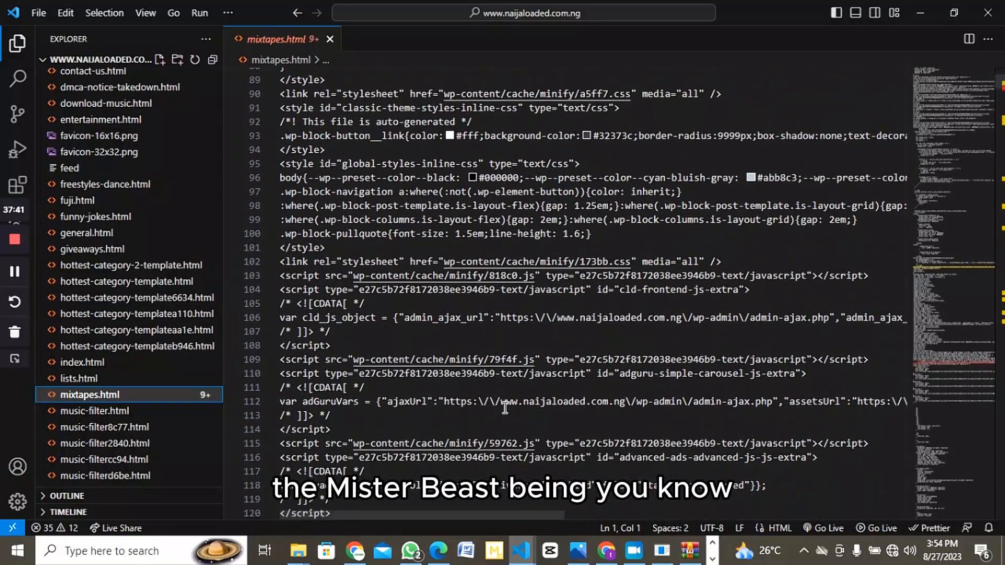
{"action": "scroll", "coordinate": [505, 408], "scroll_direction": "down", "scroll_amount": 20}
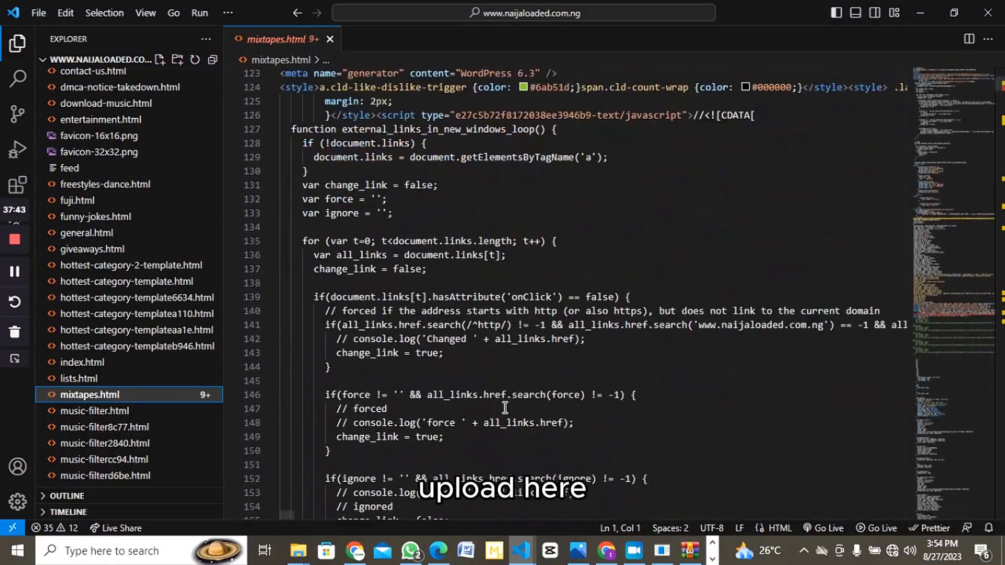
{"action": "scroll", "coordinate": [505, 408], "scroll_direction": "down", "scroll_amount": 6}
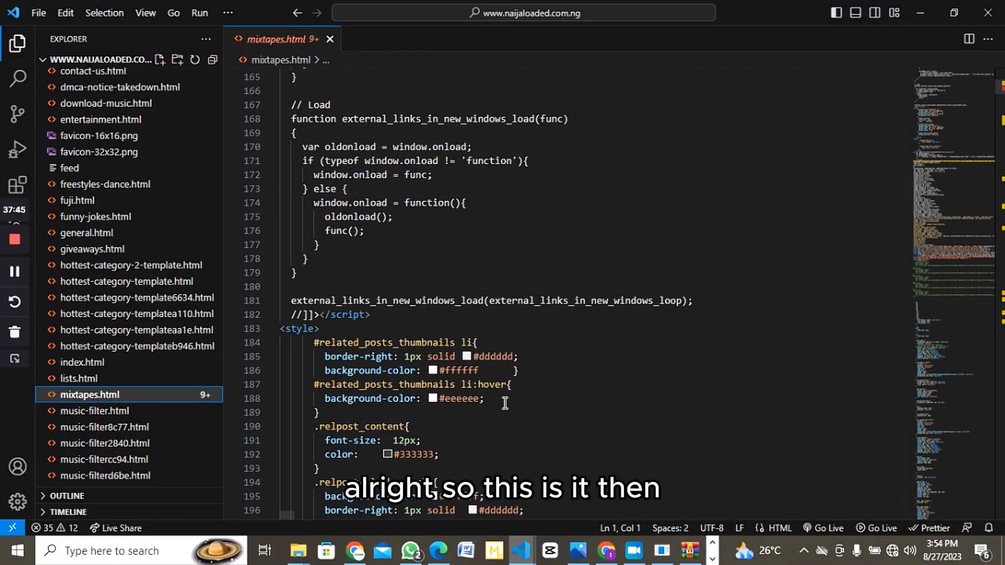
- Look through the remaining site files in the project and open site.webmanifest to view its contents
{"action": "scroll", "coordinate": [125, 483], "scroll_direction": "down", "scroll_amount": 3}
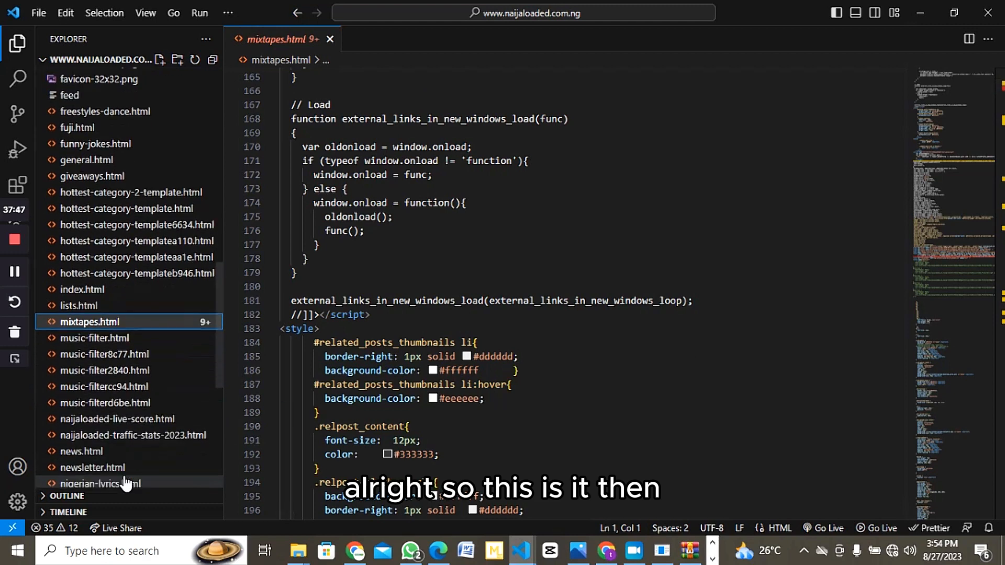
{"action": "scroll", "coordinate": [124, 483], "scroll_direction": "down", "scroll_amount": 5}
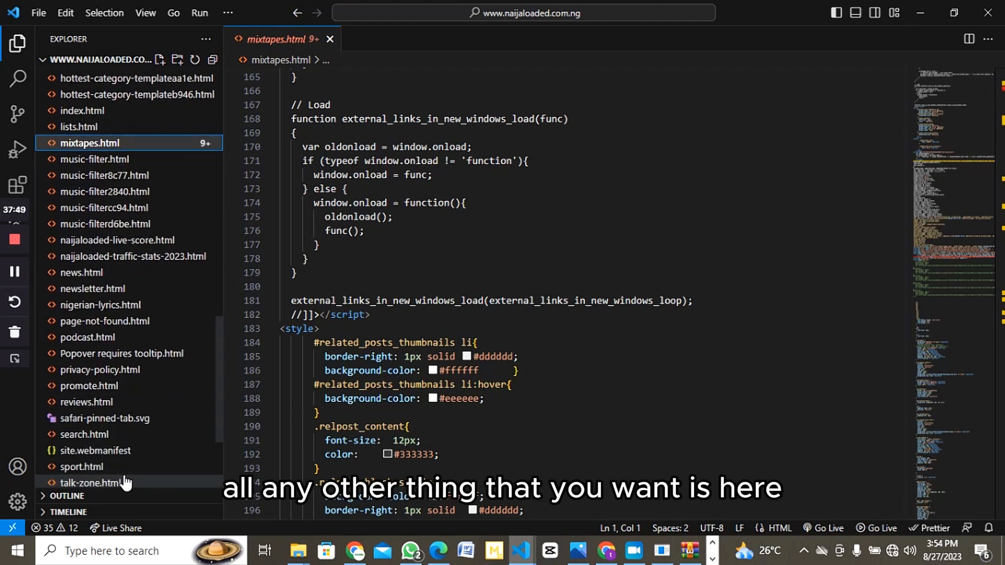
{"action": "scroll", "coordinate": [125, 483], "scroll_direction": "down", "scroll_amount": 2}
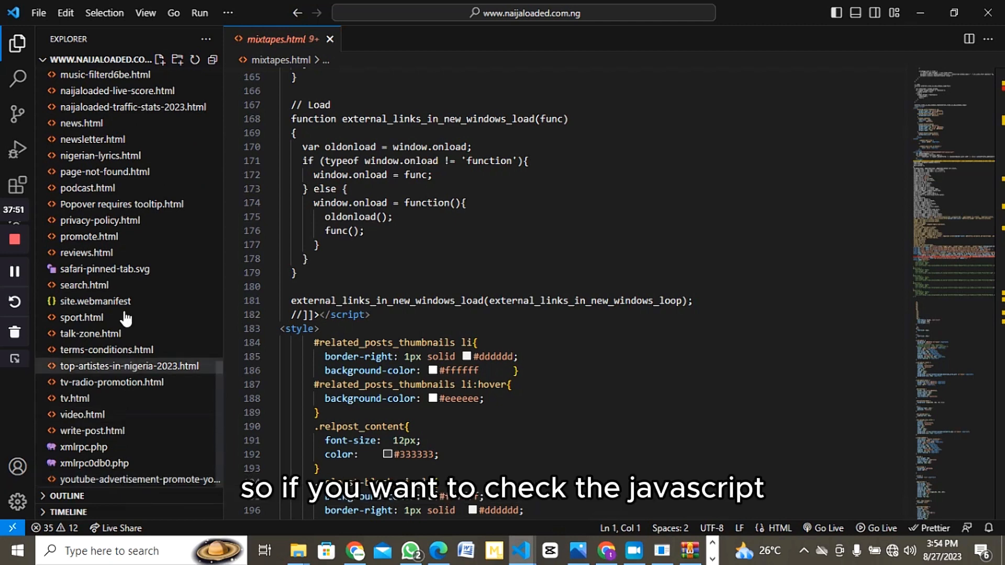
{"action": "left_click", "coordinate": [121, 308]}
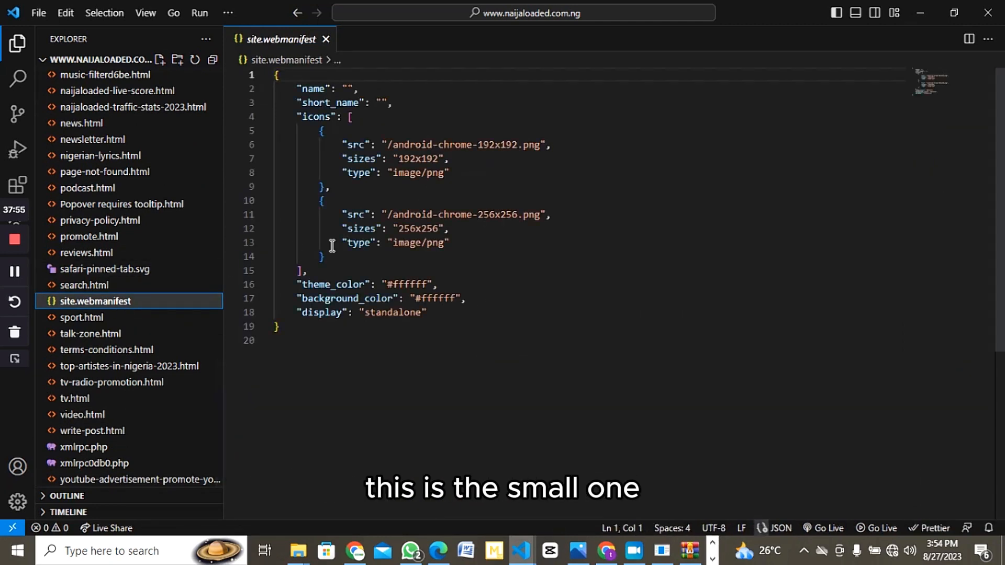
- Go back to the beginning of the project's file list and review the copied site's folders and first HTML pages
{"action": "scroll", "coordinate": [82, 365], "scroll_direction": "up", "scroll_amount": 15}
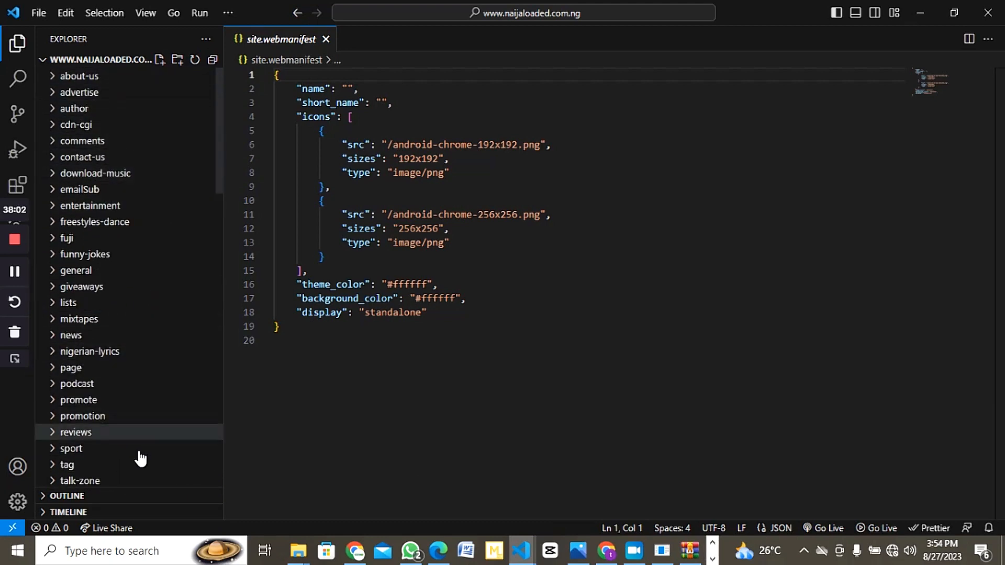
{"action": "scroll", "coordinate": [135, 460], "scroll_direction": "down", "scroll_amount": 2}
{"action": "scroll", "coordinate": [137, 460], "scroll_direction": "down", "scroll_amount": 4}
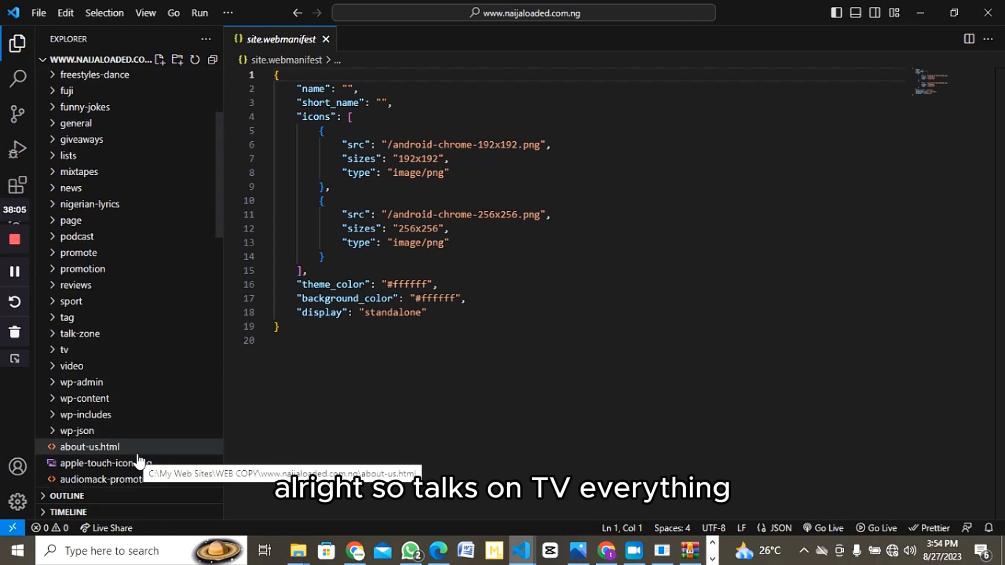
{"action": "scroll", "coordinate": [139, 461], "scroll_direction": "down", "scroll_amount": 3}
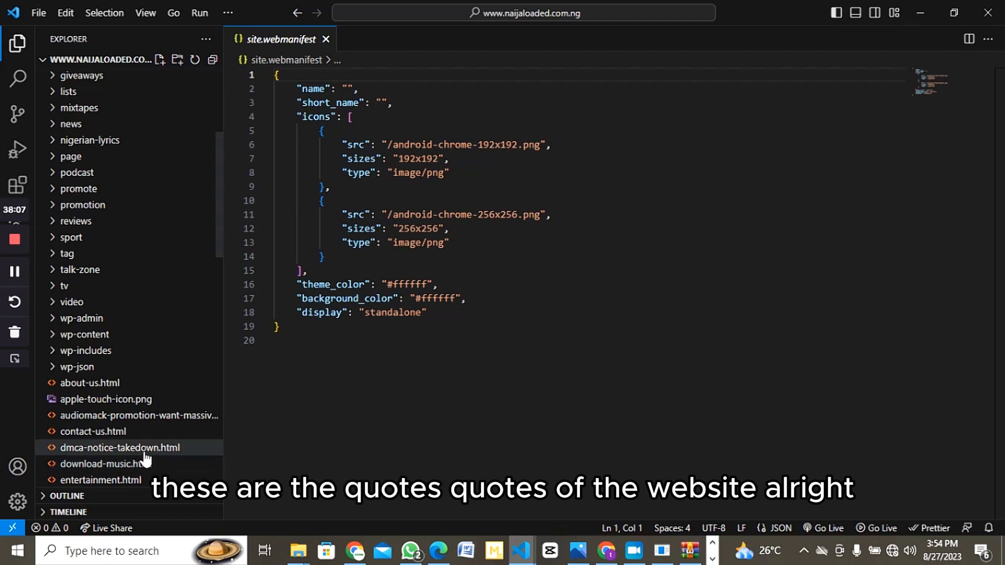
- Expand the cdn-cgi folder near the beginning of the project's file list to view its subfolders
{"action": "scroll", "coordinate": [146, 451], "scroll_direction": "up", "scroll_amount": 6}
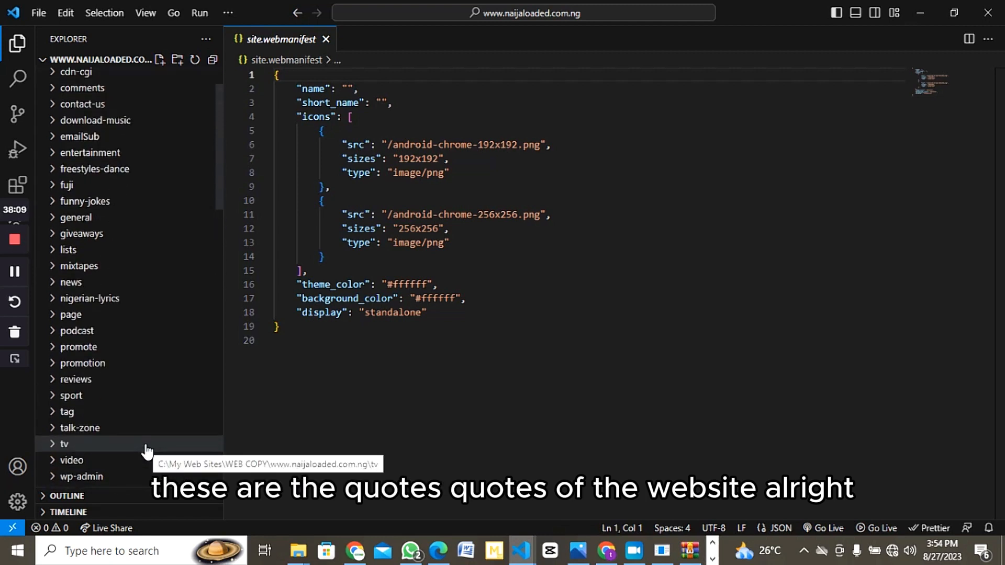
{"action": "scroll", "coordinate": [146, 450], "scroll_direction": "up", "scroll_amount": 2}
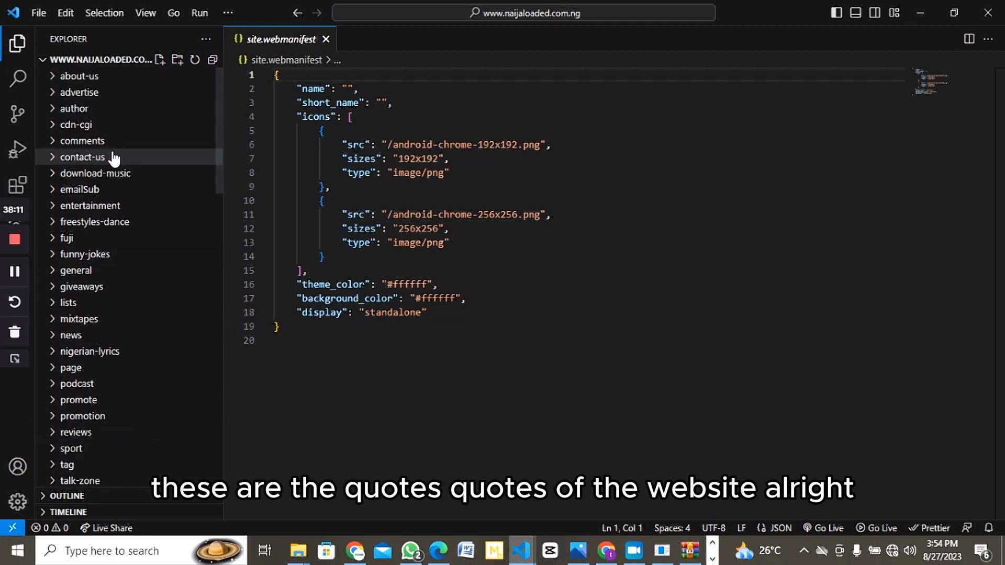
{"action": "left_click", "coordinate": [102, 129]}
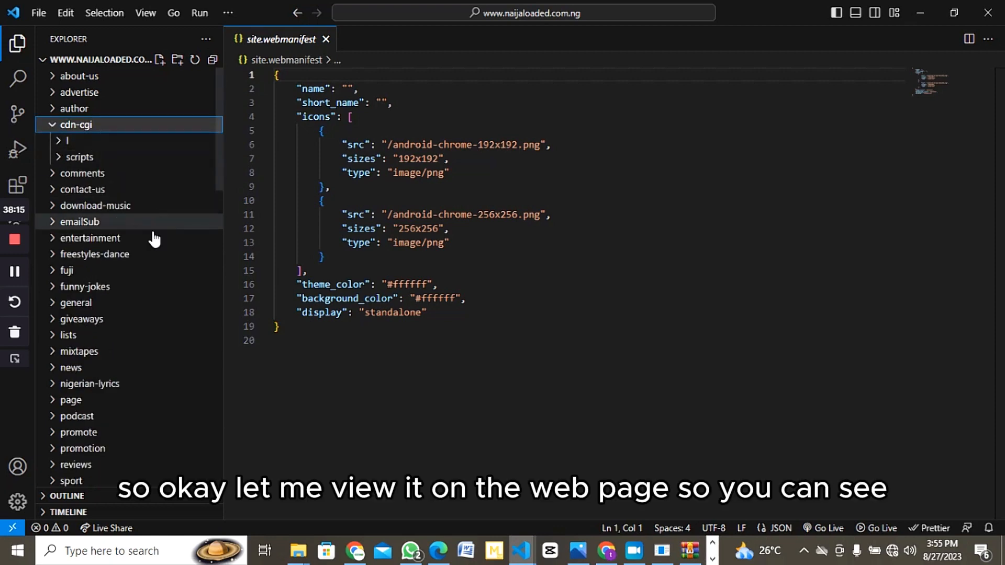
- Open index.html, launch it with Live Server and allow Visual Studio Code through the Windows Defender Firewall
{"action": "scroll", "coordinate": [145, 303], "scroll_direction": "down", "scroll_amount": 10}
{"action": "scroll", "coordinate": [147, 308], "scroll_direction": "down", "scroll_amount": 10}
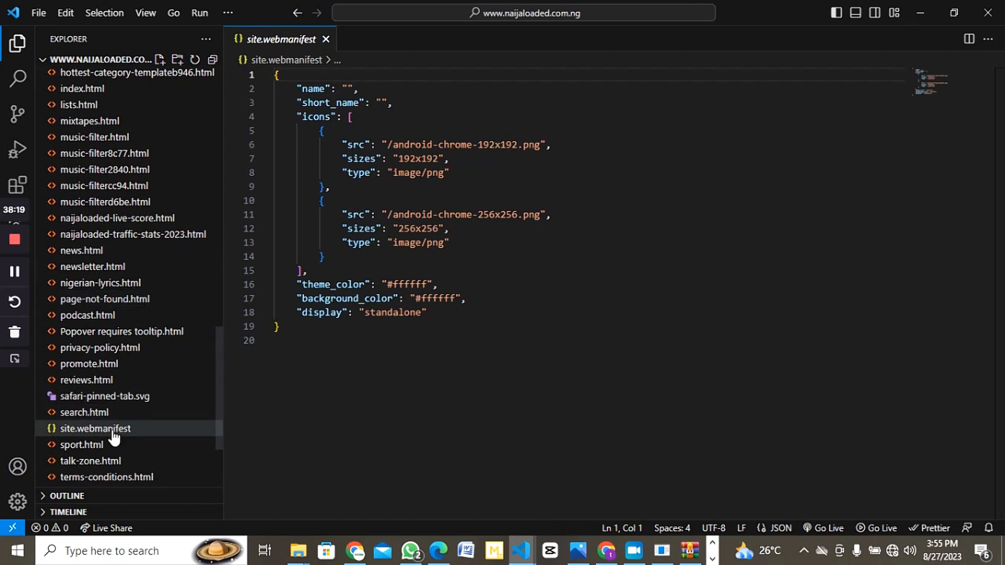
{"action": "scroll", "coordinate": [112, 450], "scroll_direction": "up", "scroll_amount": 3}
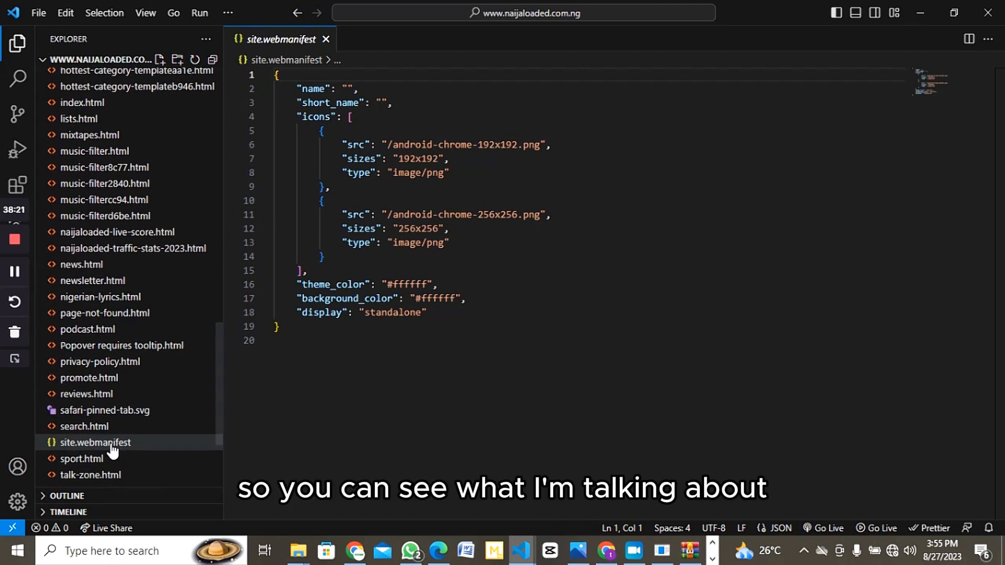
{"action": "scroll", "coordinate": [112, 449], "scroll_direction": "up", "scroll_amount": 1}
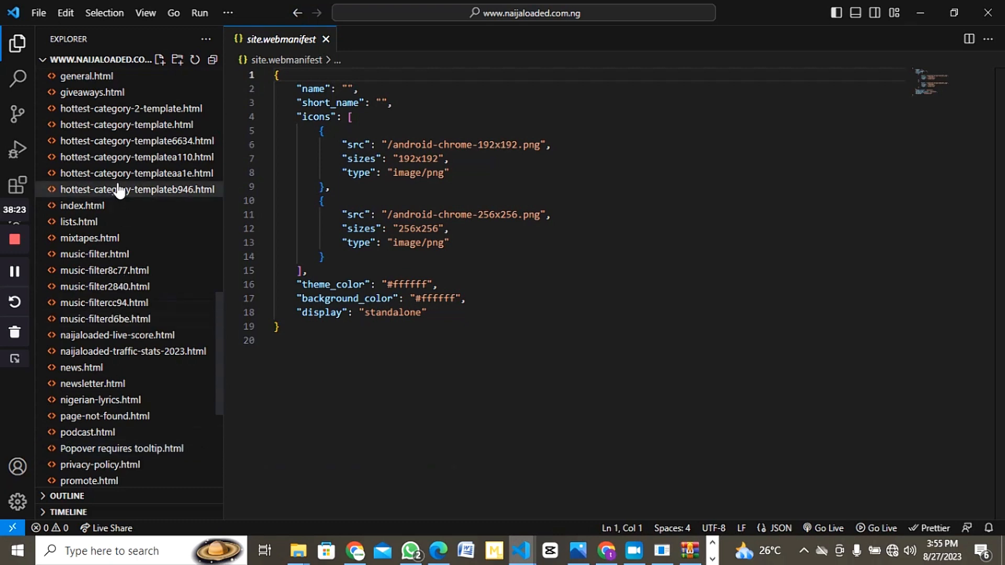
{"action": "left_click", "coordinate": [108, 206]}
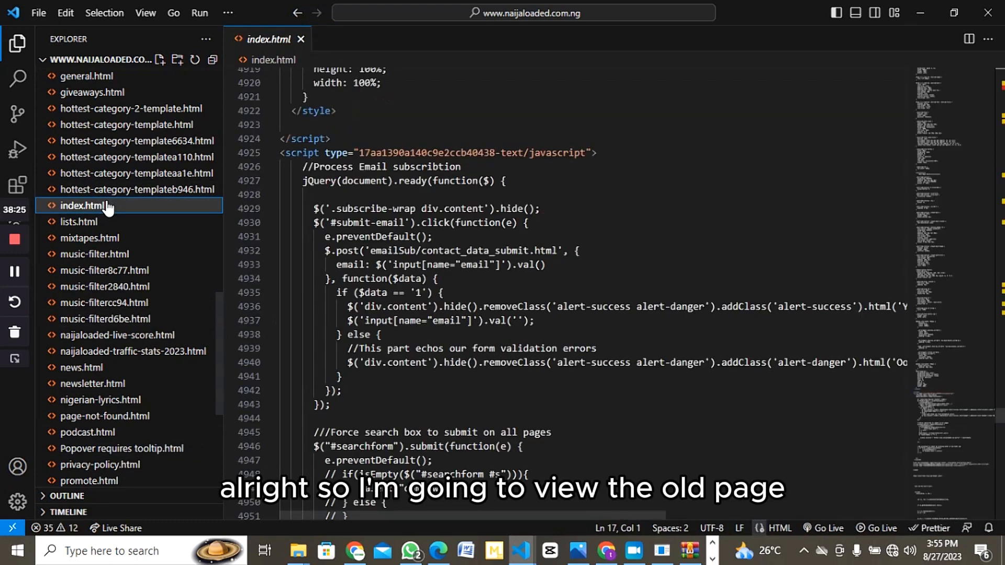
{"action": "right_click", "coordinate": [107, 206]}
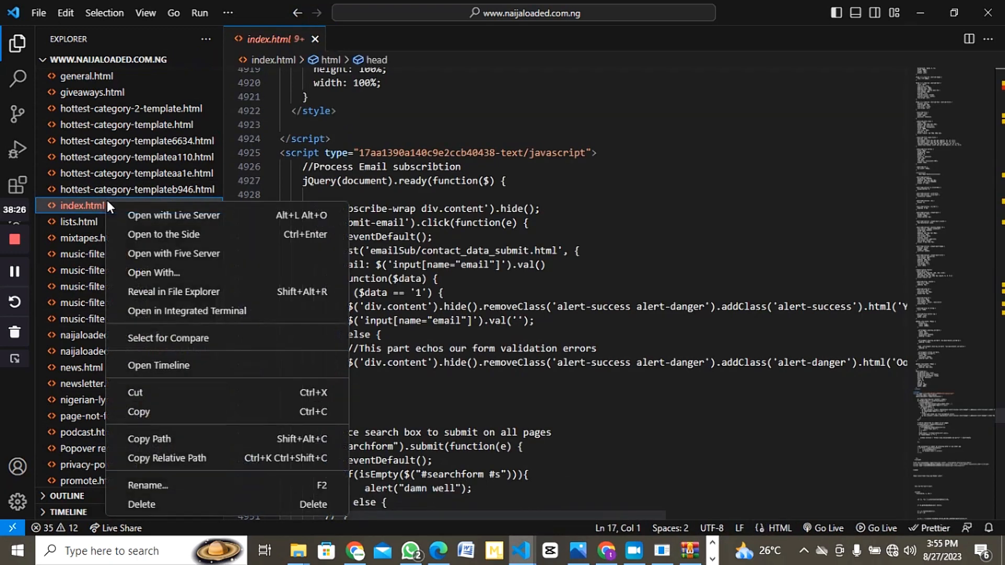
{"action": "left_click", "coordinate": [148, 216]}
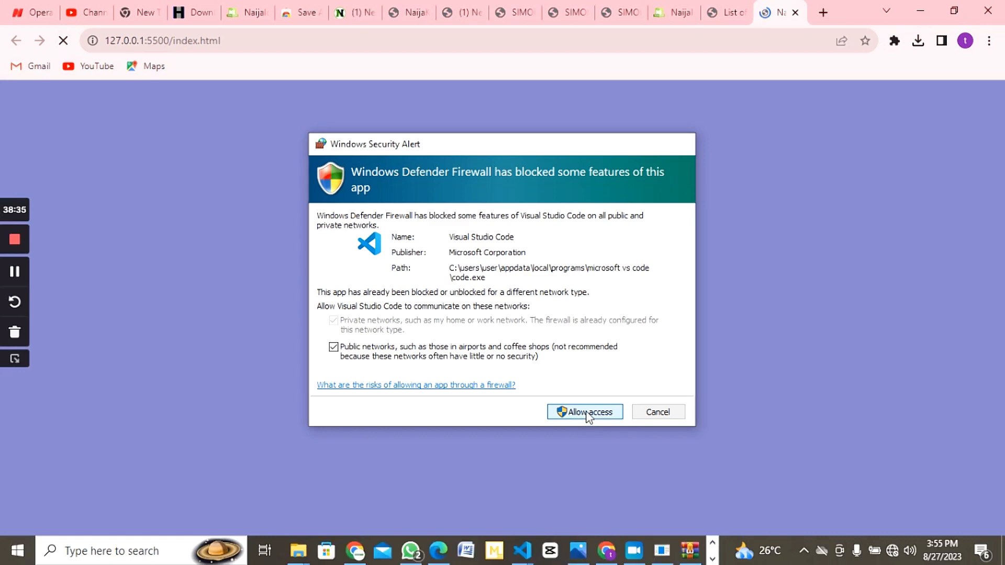
{"action": "left_click", "coordinate": [588, 412]}
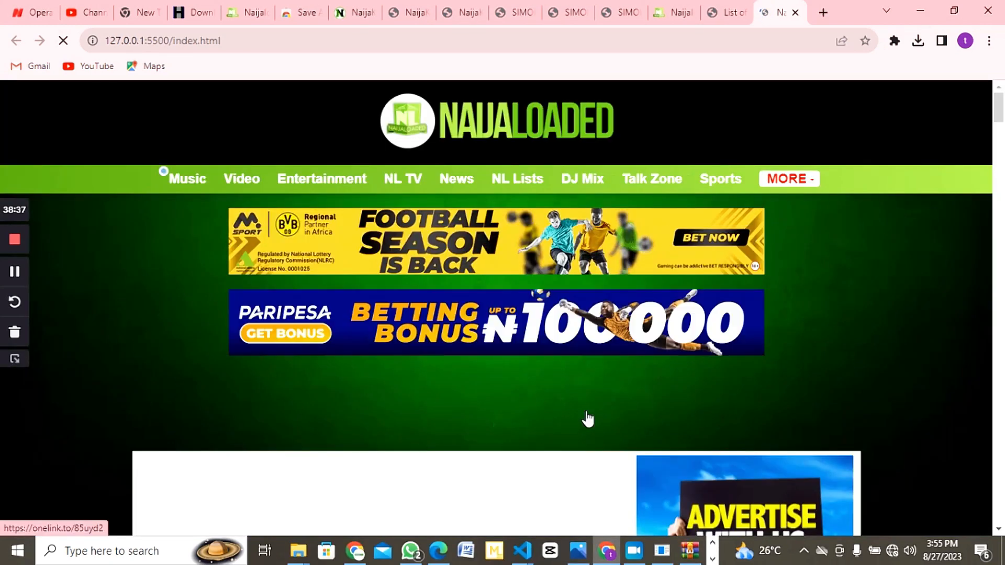
- Close the advert over the locally served home page and look through its posts down to the oldest ones and back up to the header
{"action": "scroll", "coordinate": [593, 388], "scroll_direction": "down", "scroll_amount": 3}
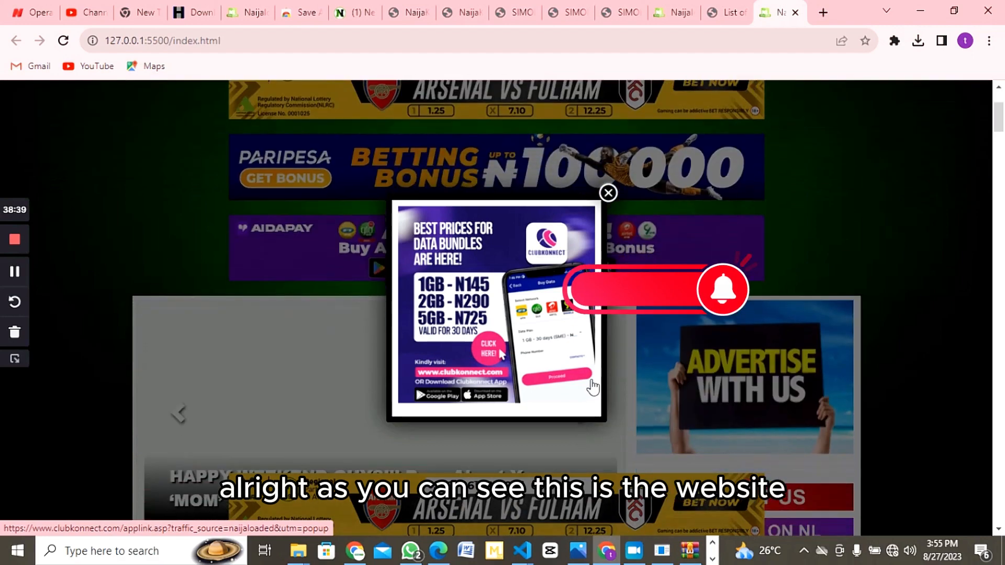
{"action": "left_click", "coordinate": [609, 194]}
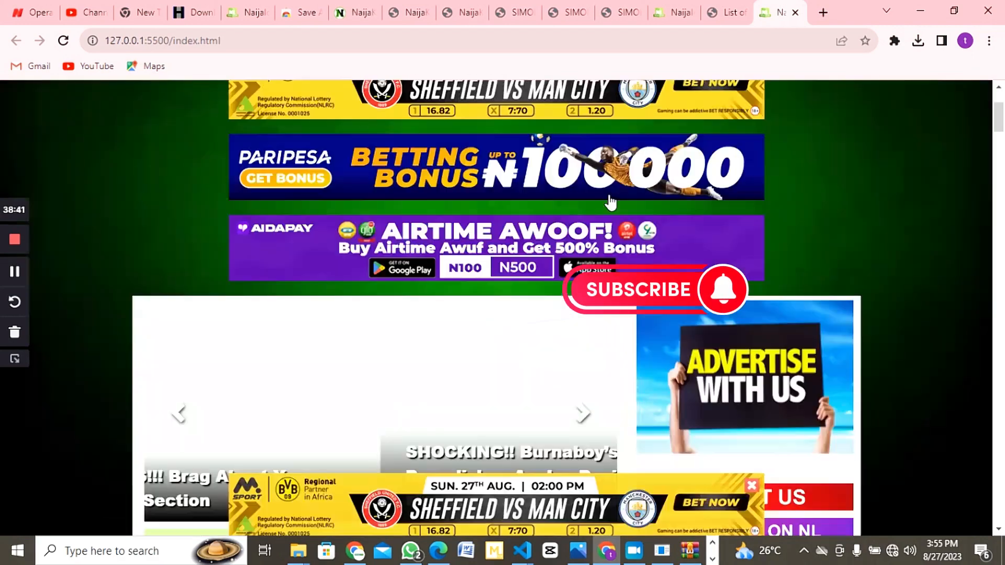
{"action": "scroll", "coordinate": [610, 204], "scroll_direction": "down", "scroll_amount": 12}
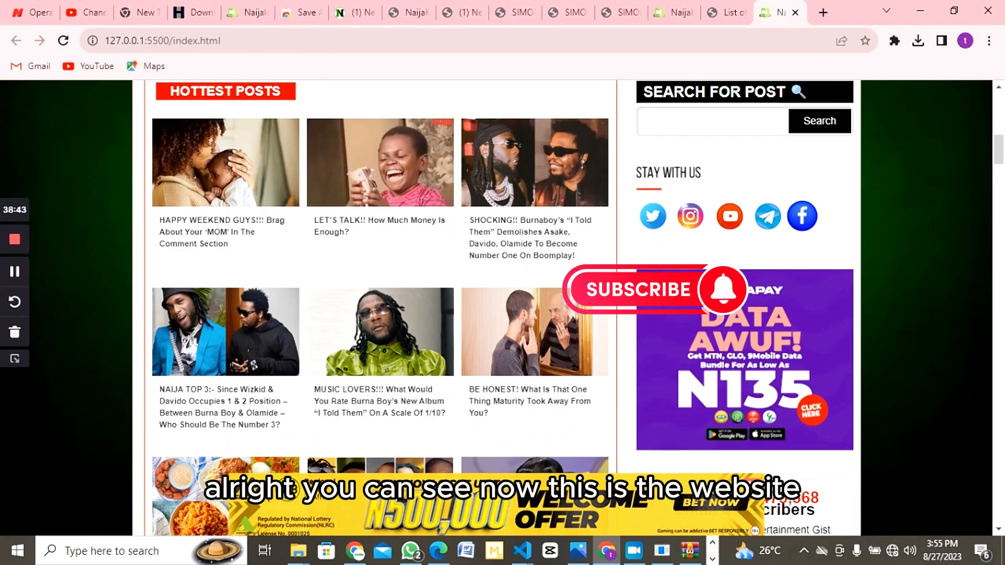
{"action": "scroll", "coordinate": [653, 442], "scroll_direction": "down", "scroll_amount": 15}
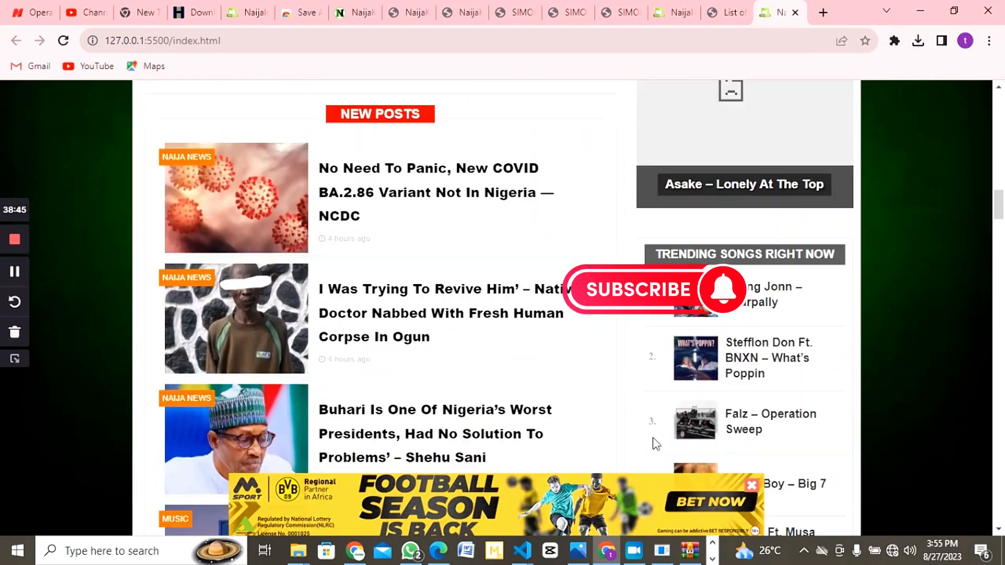
{"action": "scroll", "coordinate": [653, 445], "scroll_direction": "down", "scroll_amount": 8}
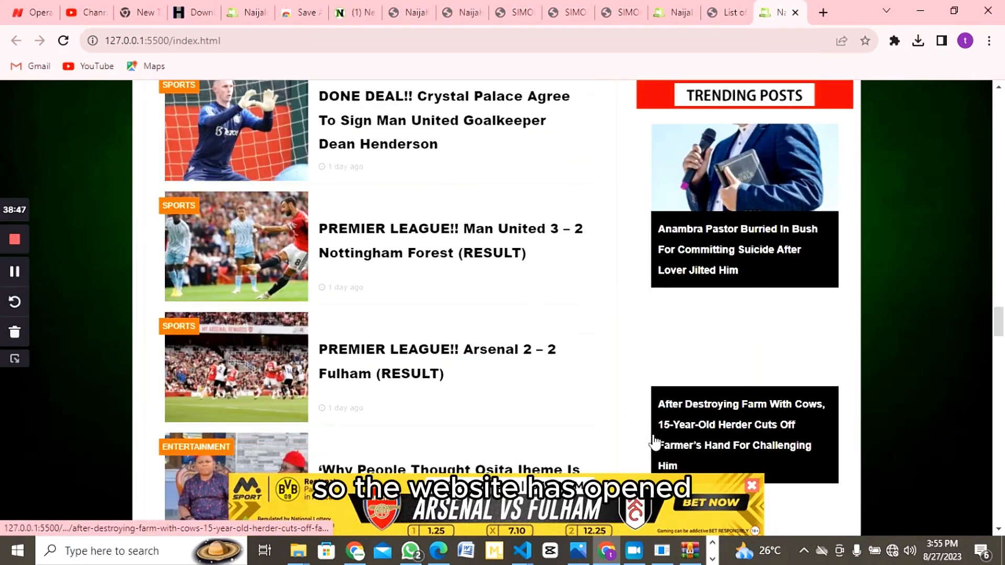
{"action": "scroll", "coordinate": [655, 442], "scroll_direction": "down", "scroll_amount": 20}
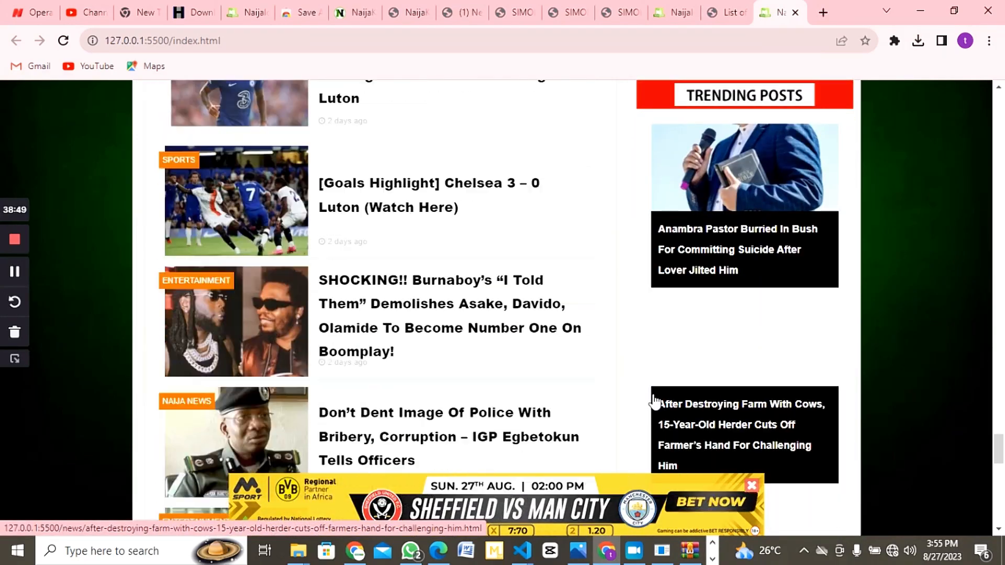
{"action": "scroll", "coordinate": [654, 401], "scroll_direction": "down", "scroll_amount": 17}
{"action": "scroll", "coordinate": [654, 401], "scroll_direction": "up", "scroll_amount": 6}
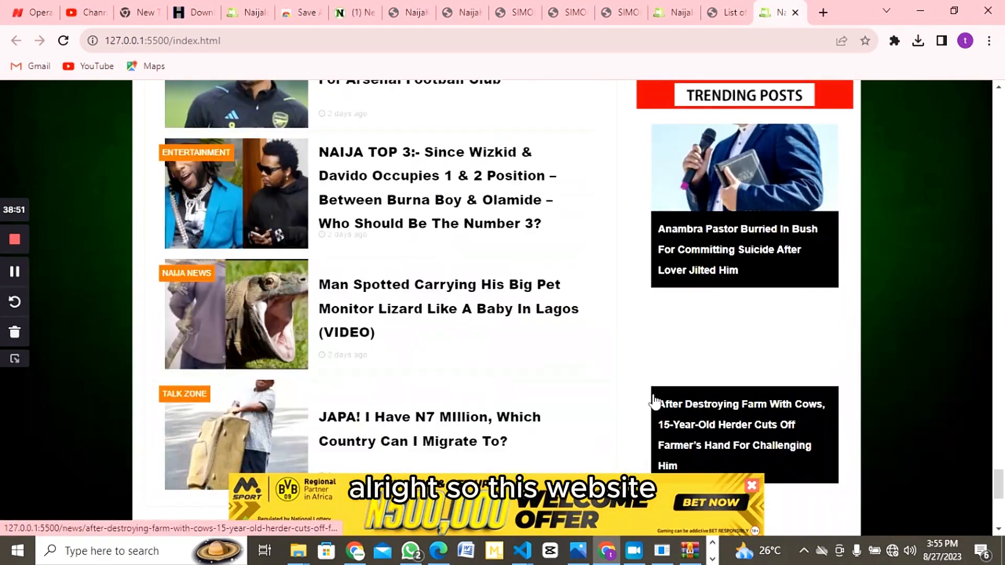
{"action": "scroll", "coordinate": [654, 400], "scroll_direction": "up", "scroll_amount": 20}
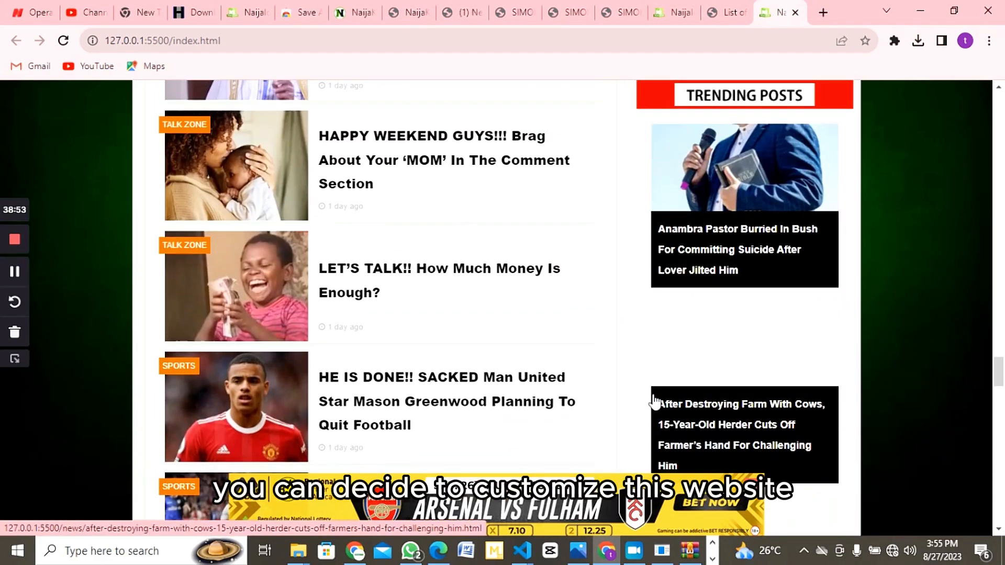
{"action": "scroll", "coordinate": [655, 401], "scroll_direction": "up", "scroll_amount": 14}
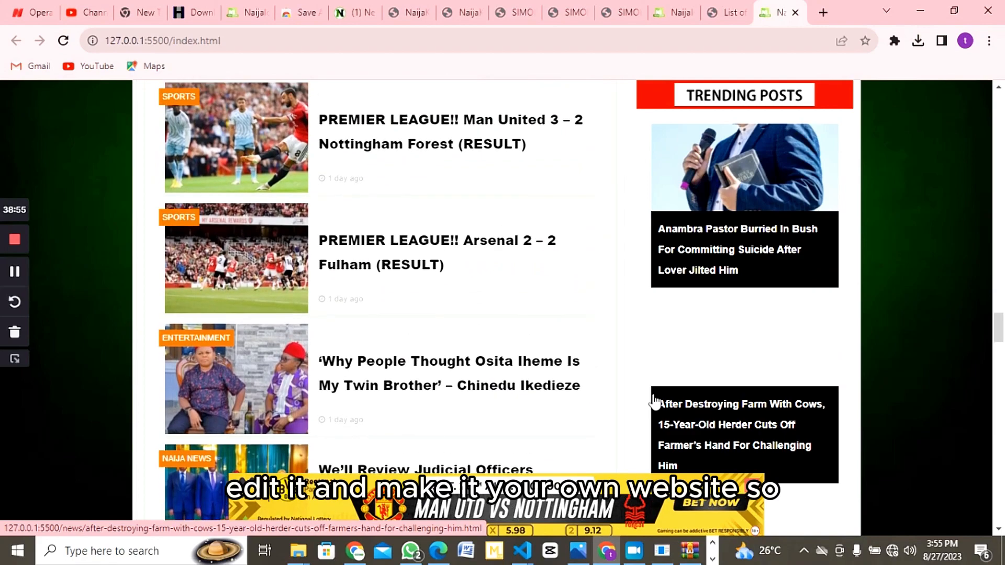
{"action": "scroll", "coordinate": [654, 400], "scroll_direction": "up", "scroll_amount": 20}
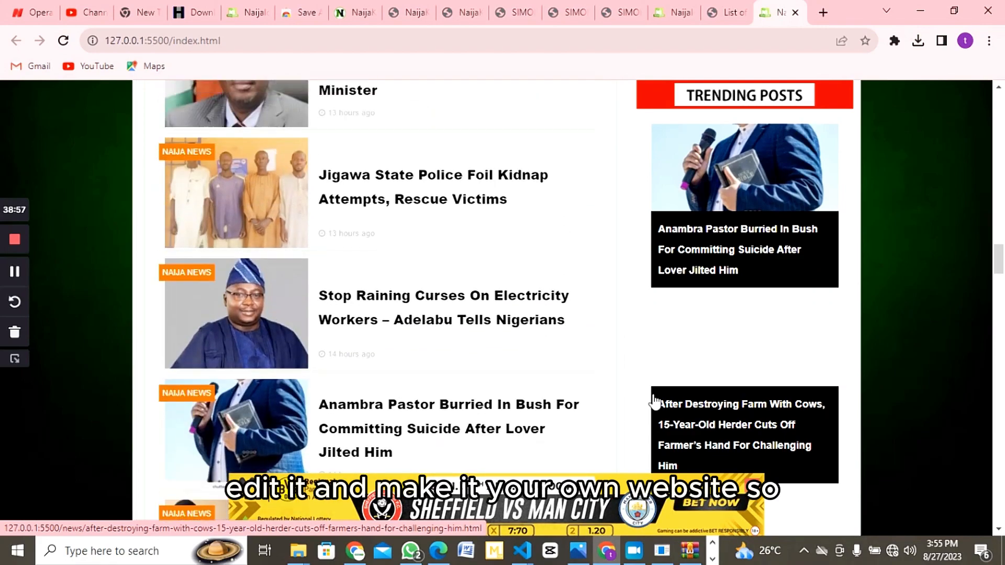
{"action": "scroll", "coordinate": [655, 400], "scroll_direction": "up", "scroll_amount": 20}
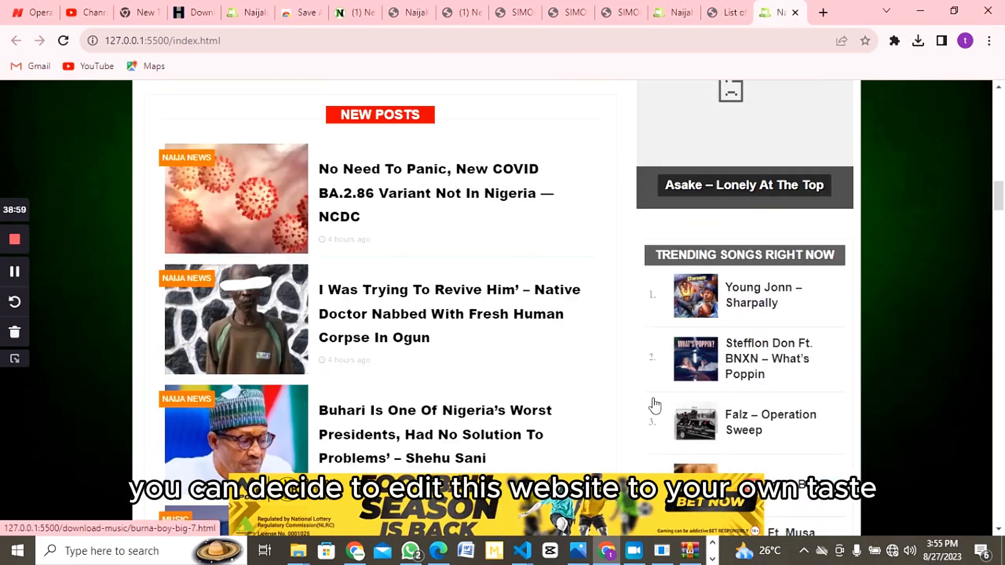
{"action": "scroll", "coordinate": [653, 403], "scroll_direction": "up", "scroll_amount": 20}
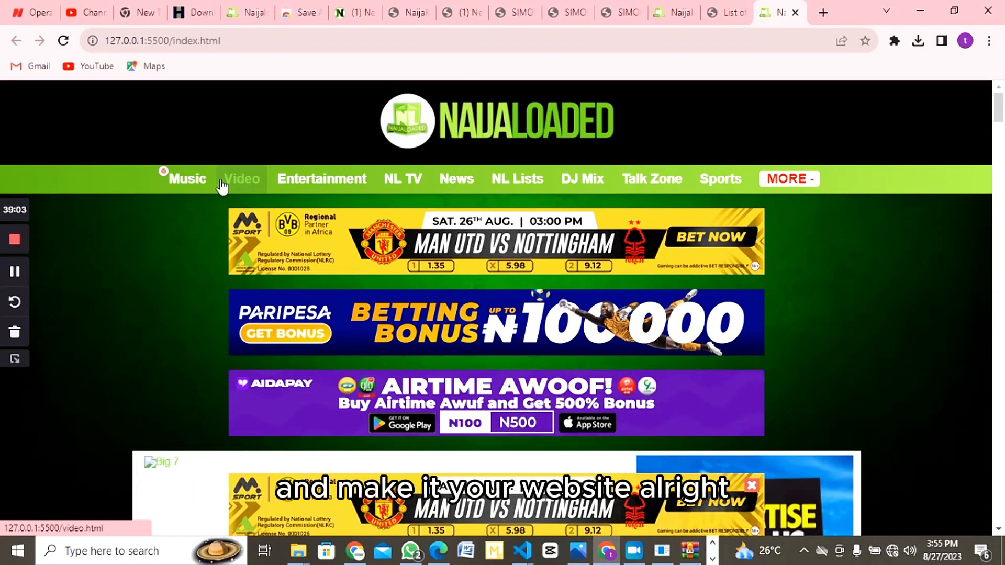
- Open the copied home page again through the Naijaloaded logo, close its advert and look through the page down to the New Posts section
{"action": "left_click", "coordinate": [493, 135]}
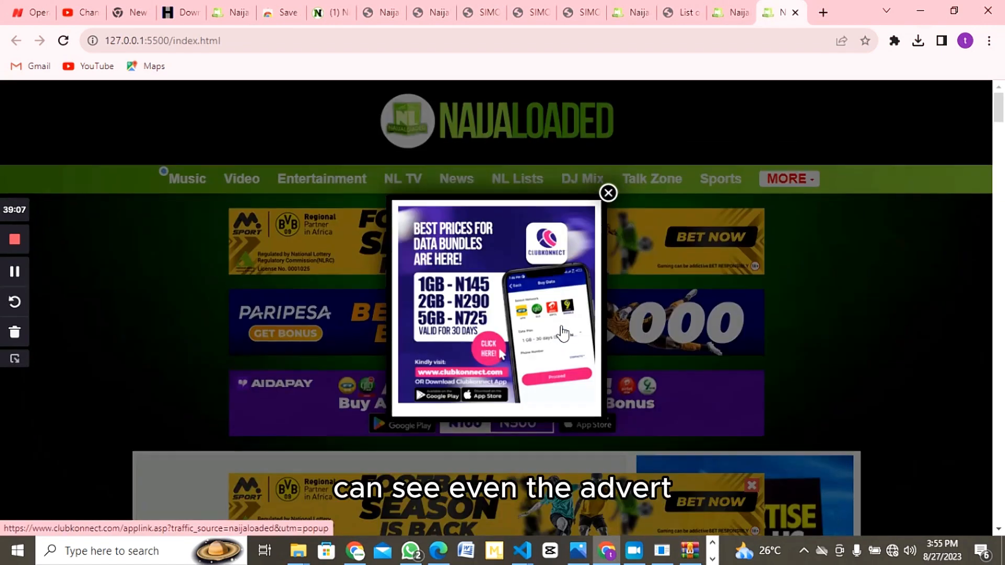
{"action": "scroll", "coordinate": [563, 332], "scroll_direction": "down", "scroll_amount": 4}
{"action": "left_click", "coordinate": [608, 193]}
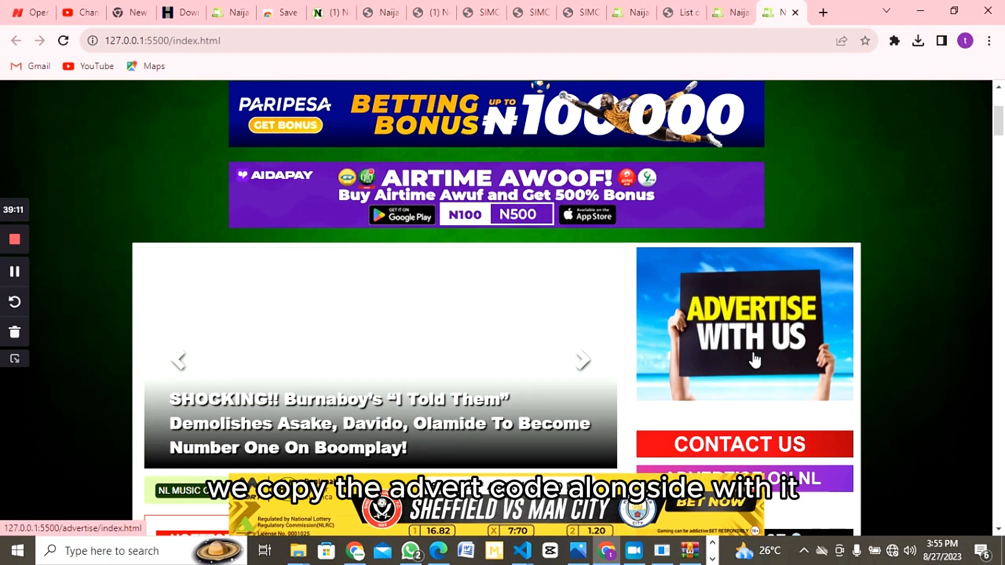
{"action": "scroll", "coordinate": [759, 333], "scroll_direction": "down", "scroll_amount": 10}
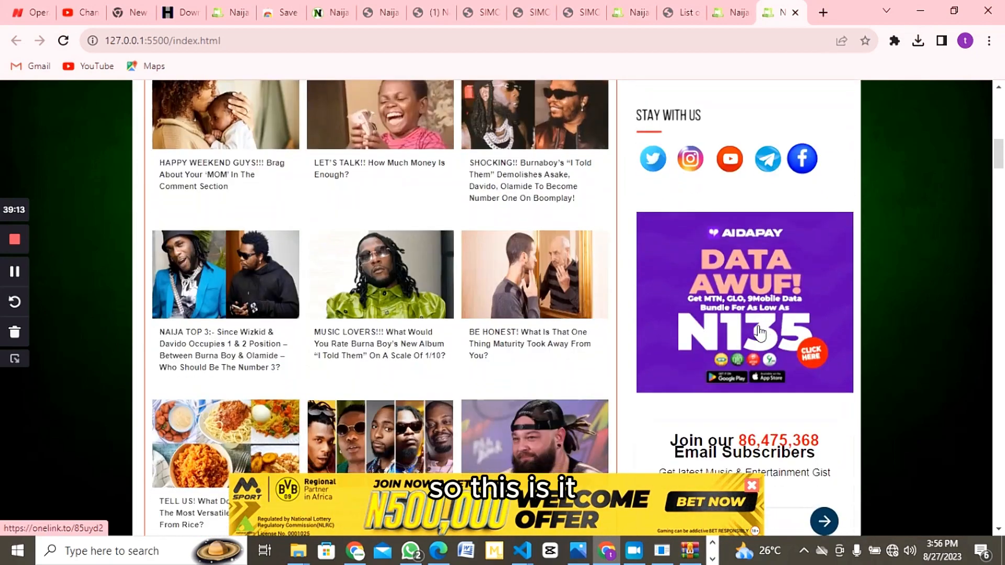
{"action": "scroll", "coordinate": [761, 333], "scroll_direction": "down", "scroll_amount": 10}
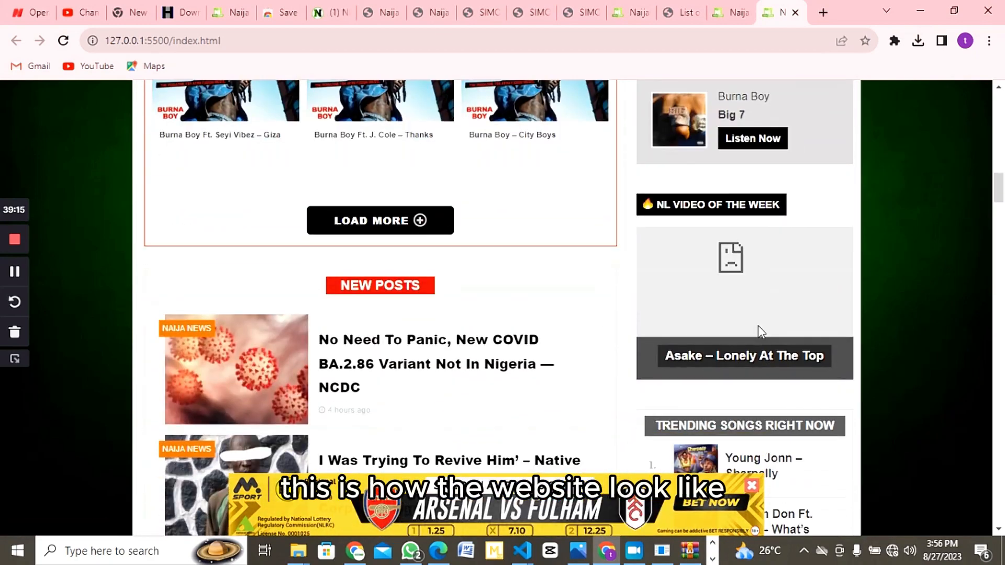
{"action": "scroll", "coordinate": [760, 329], "scroll_direction": "down", "scroll_amount": 1}
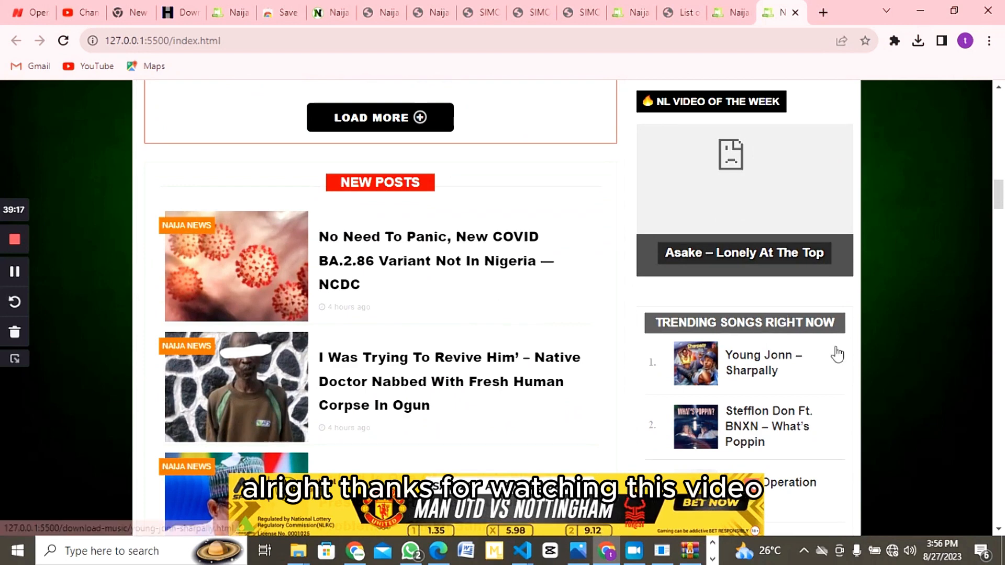